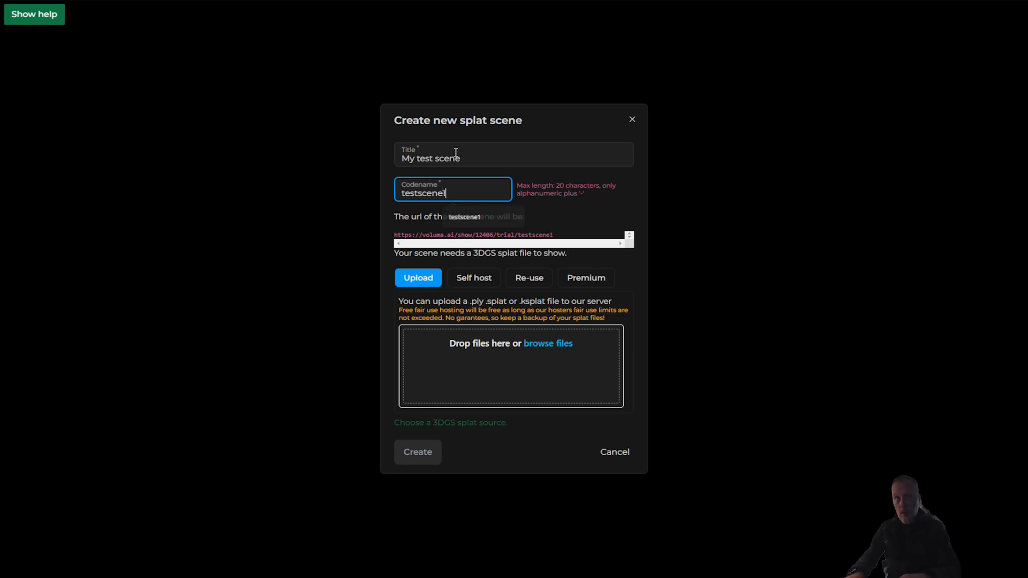
Review the Self host, Re-use and Upload options for the new scene's splat source, including the list of template scenes.
{"action": "left_click", "coordinate": [569, 228]}
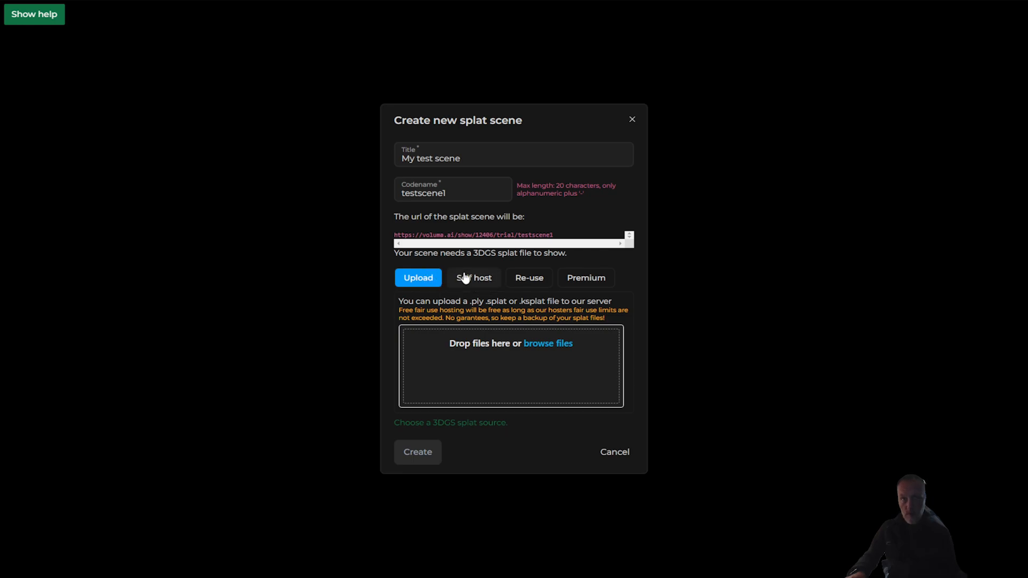
{"action": "left_click", "coordinate": [476, 282]}
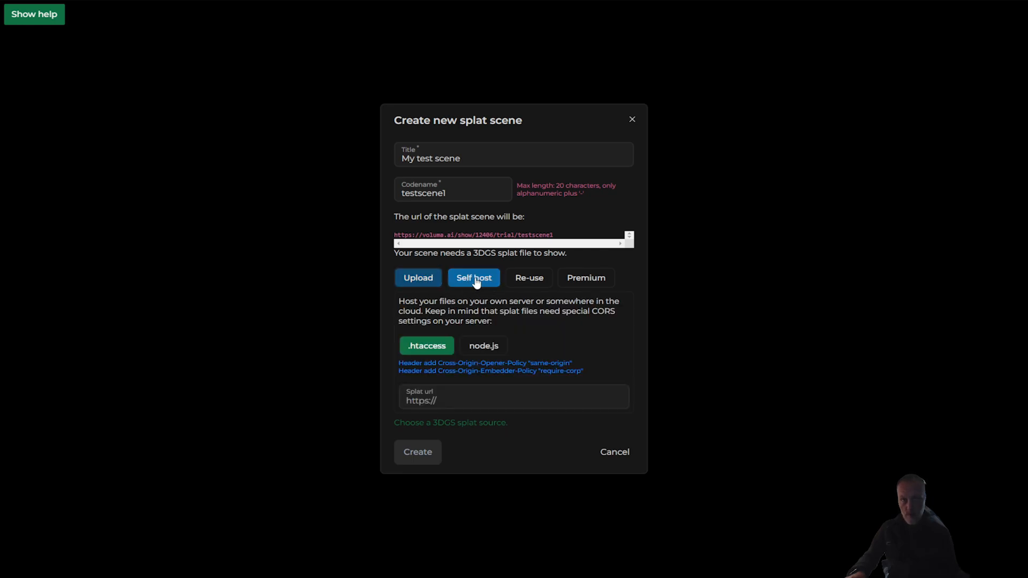
{"action": "left_click", "coordinate": [531, 279]}
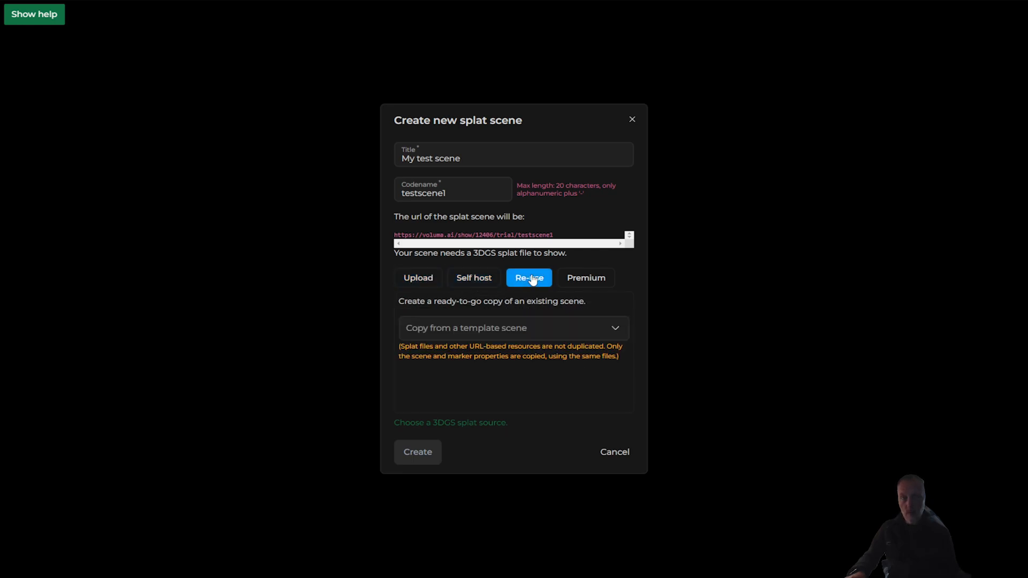
{"action": "left_click", "coordinate": [517, 329]}
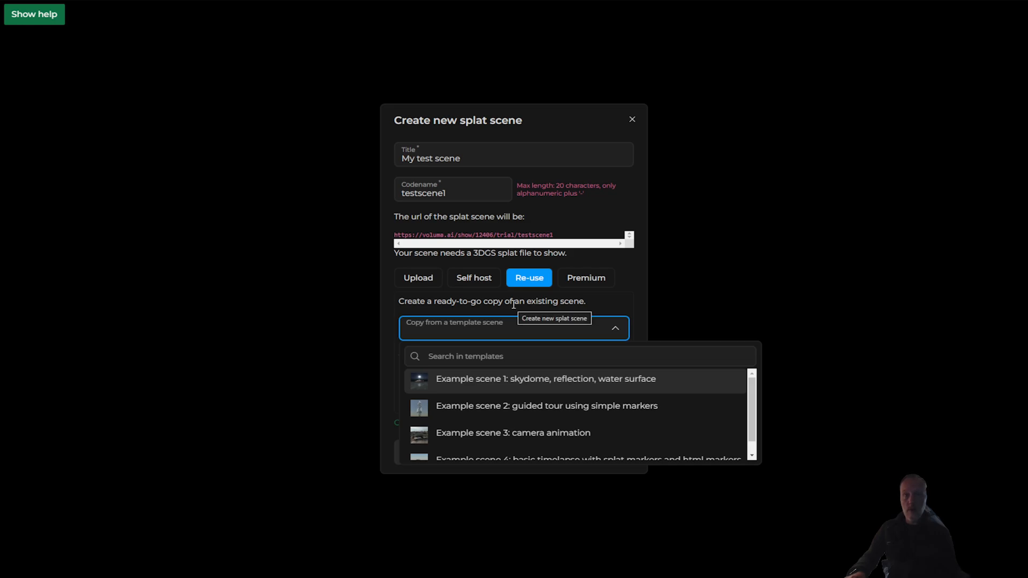
{"action": "left_click", "coordinate": [513, 304]}
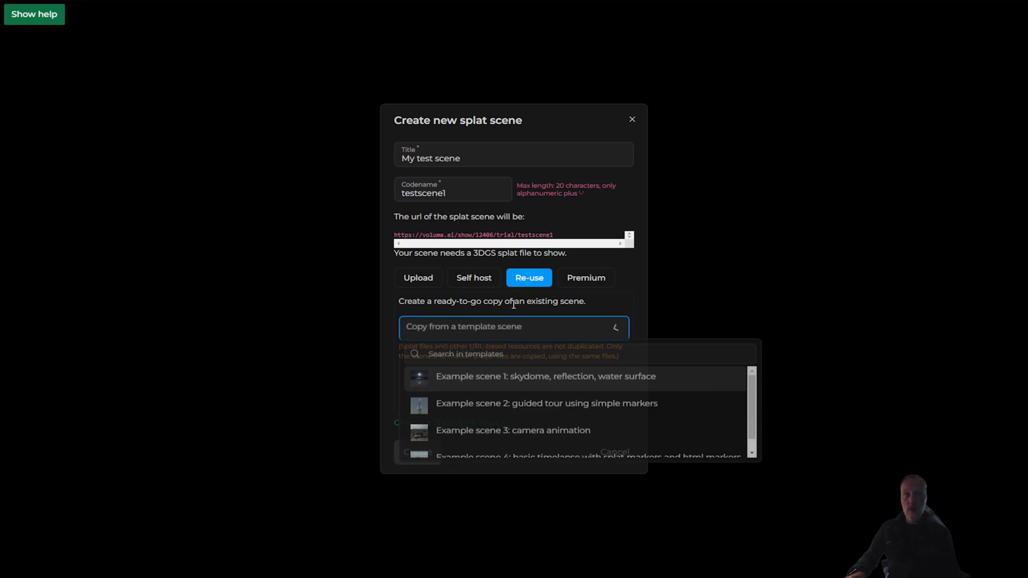
{"action": "left_click", "coordinate": [473, 282]}
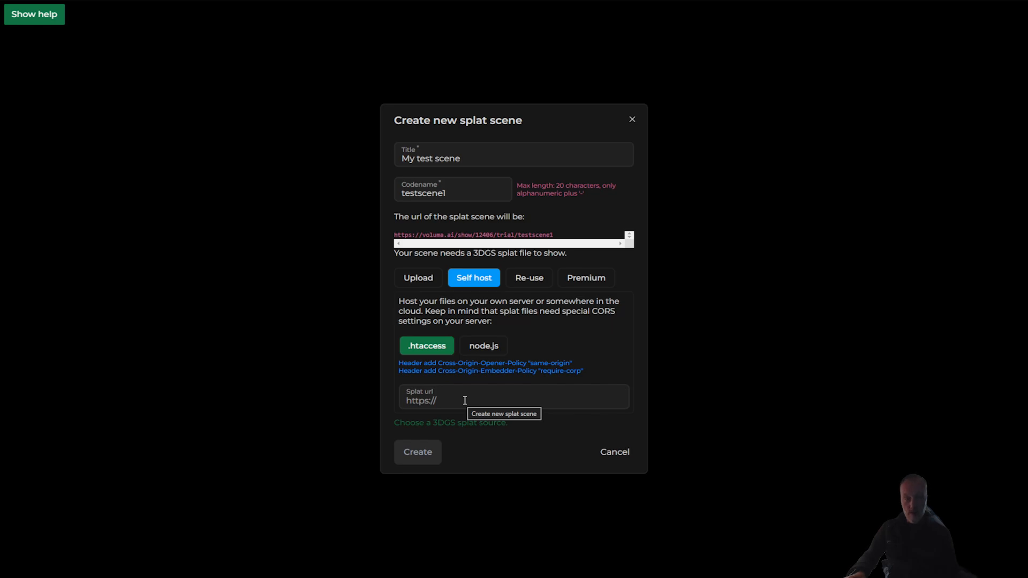
{"action": "left_click", "coordinate": [421, 287]}
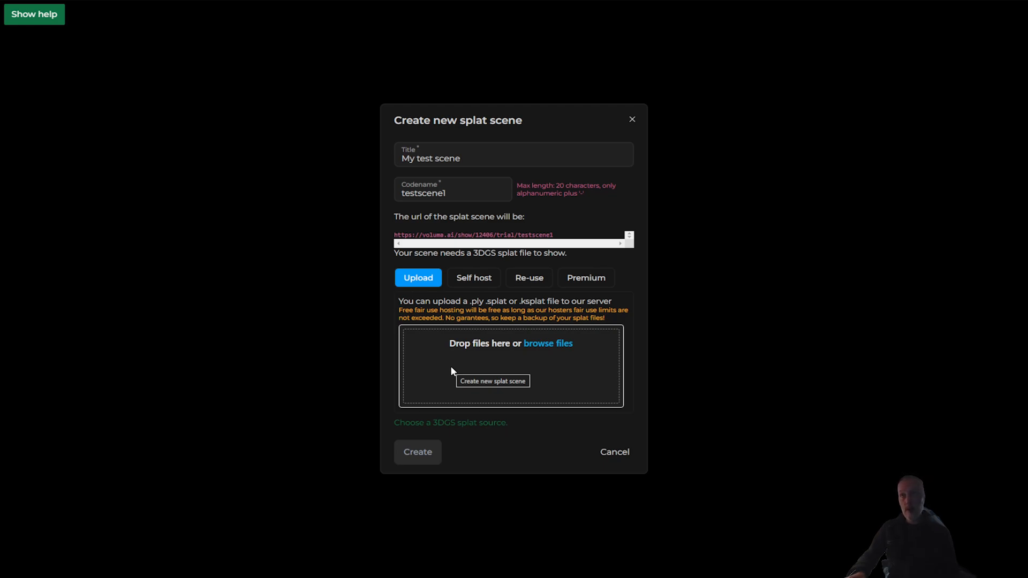
Show the help and copy the link address of the provided sample .ply file from Step 1.
{"action": "left_click", "coordinate": [38, 15]}
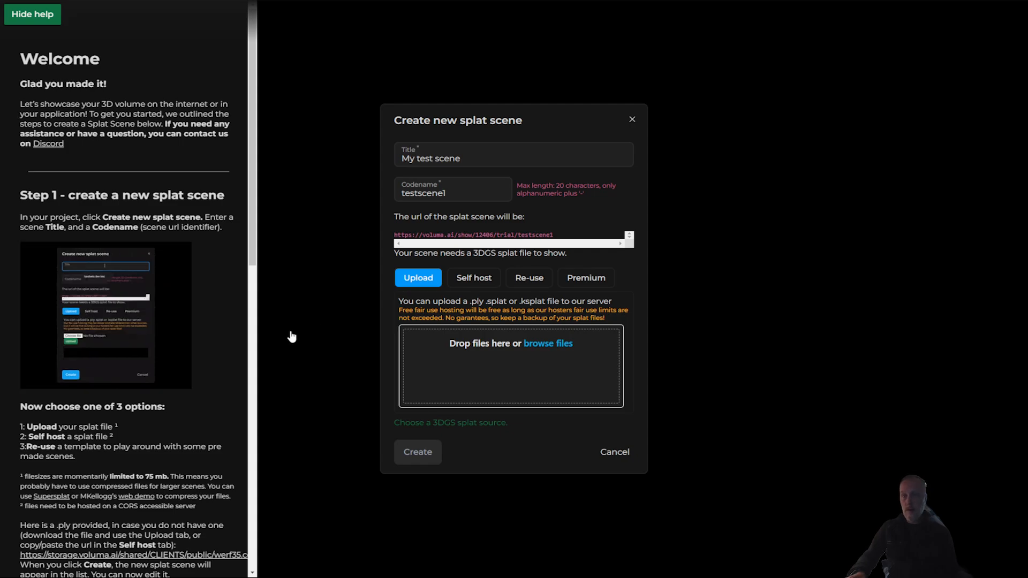
{"action": "scroll", "coordinate": [85, 386], "scroll_direction": "down", "scroll_amount": 1}
{"action": "scroll", "coordinate": [86, 388], "scroll_direction": "down", "scroll_amount": 3}
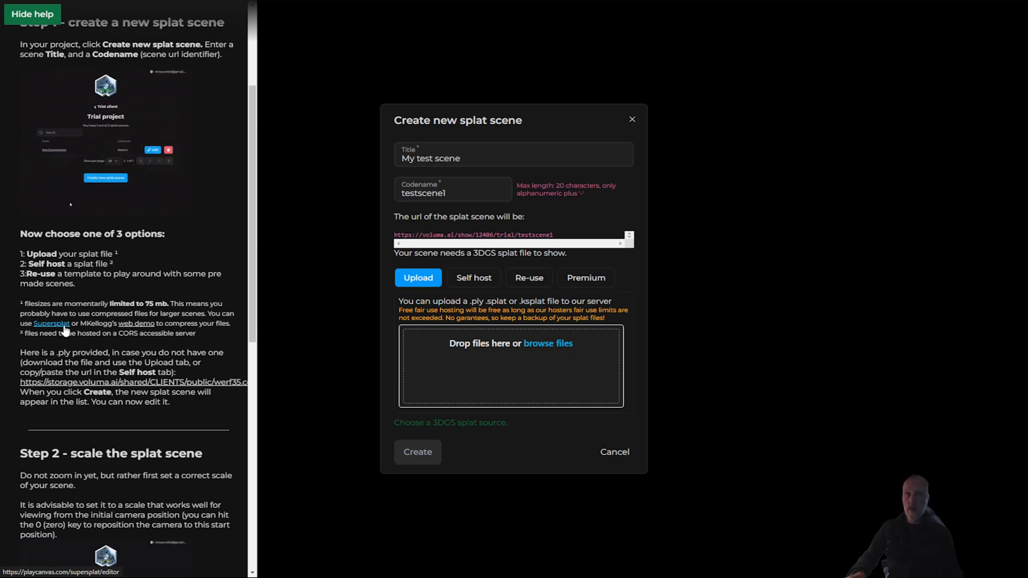
{"action": "right_click", "coordinate": [88, 380]}
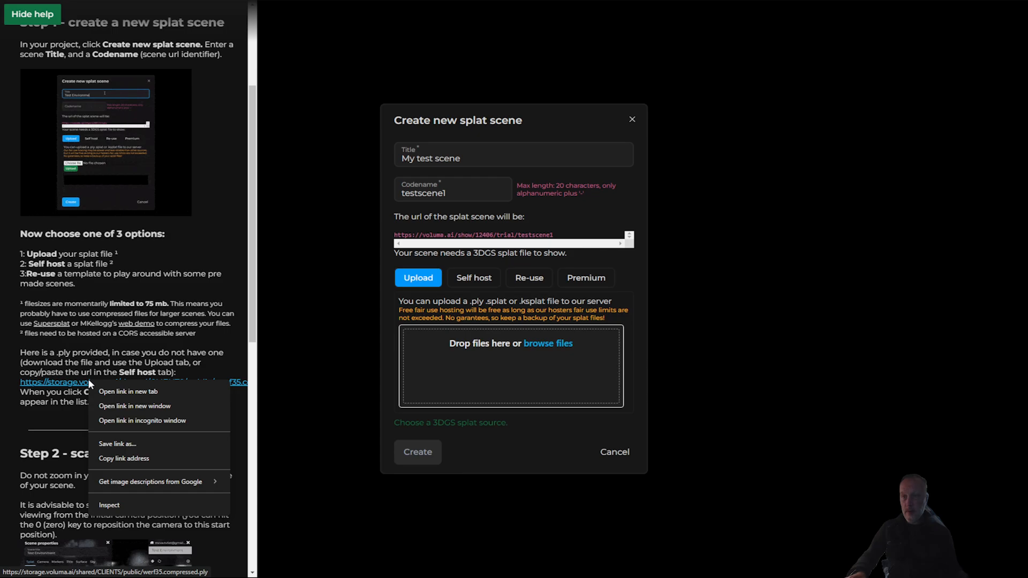
{"action": "left_click", "coordinate": [158, 457]}
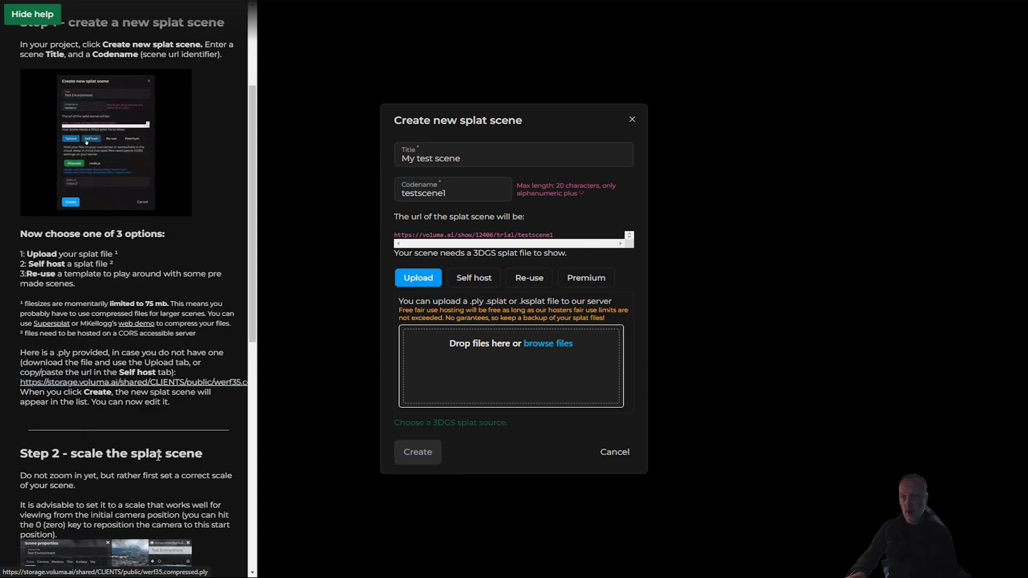
{"action": "left_click", "coordinate": [478, 289]}
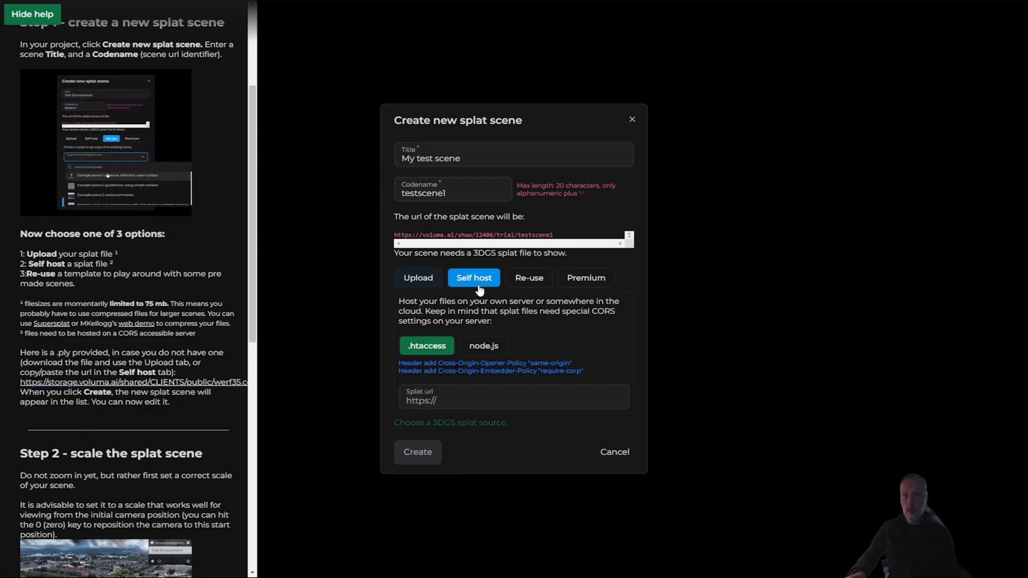
{"action": "left_click", "coordinate": [452, 399]}
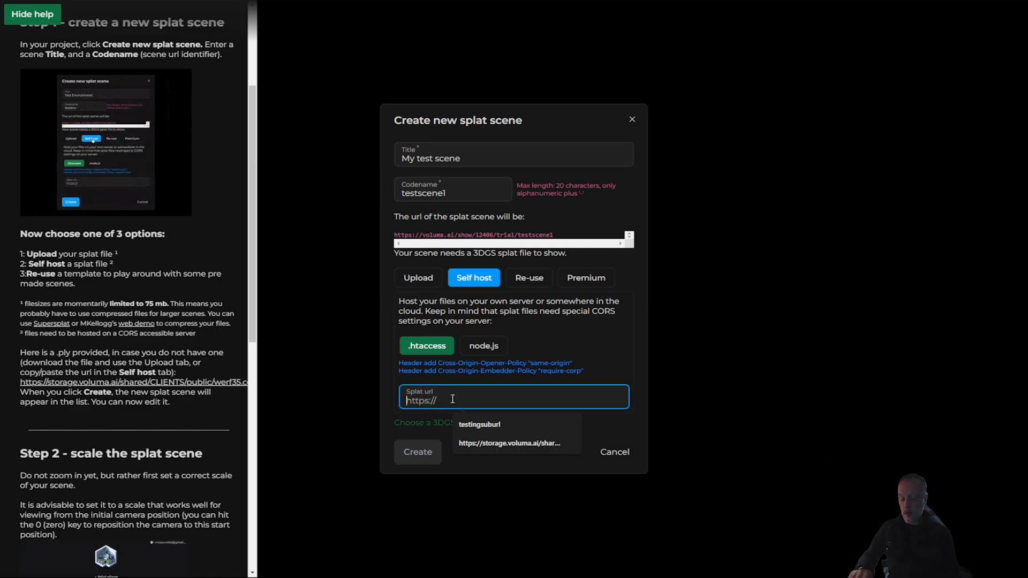
{"action": "type", "text": "https://storage.voluma.ai/shared/CLIENTS/public/werf35.compressed.ply"}
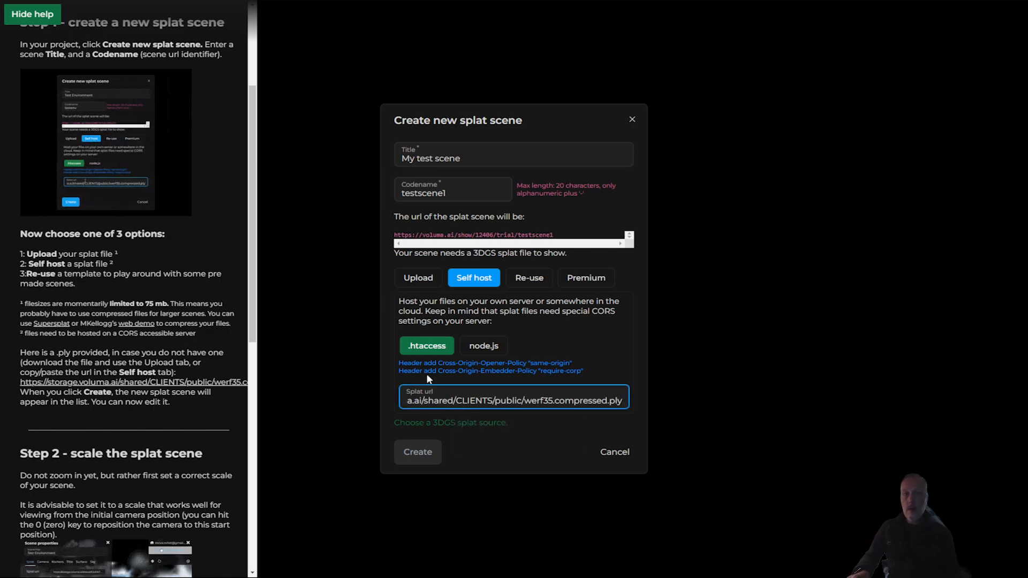
{"action": "left_click", "coordinate": [418, 277]}
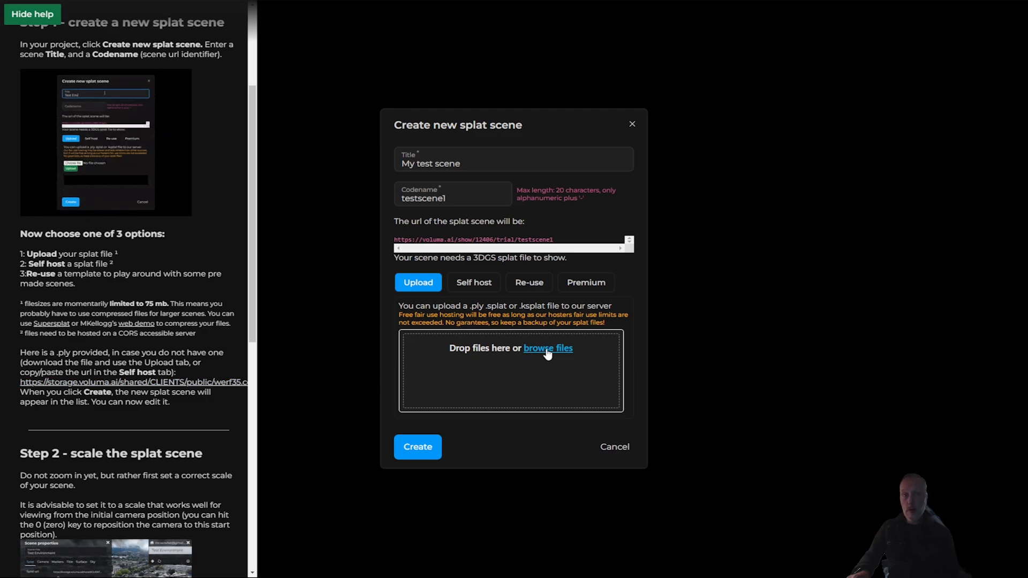
{"action": "left_click", "coordinate": [482, 289]}
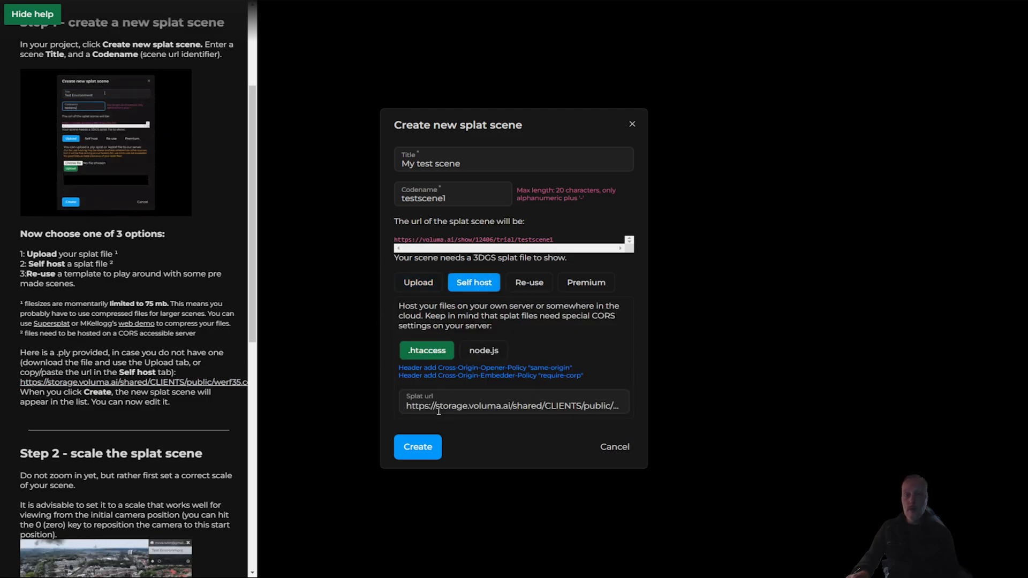
{"action": "left_click", "coordinate": [420, 448]}
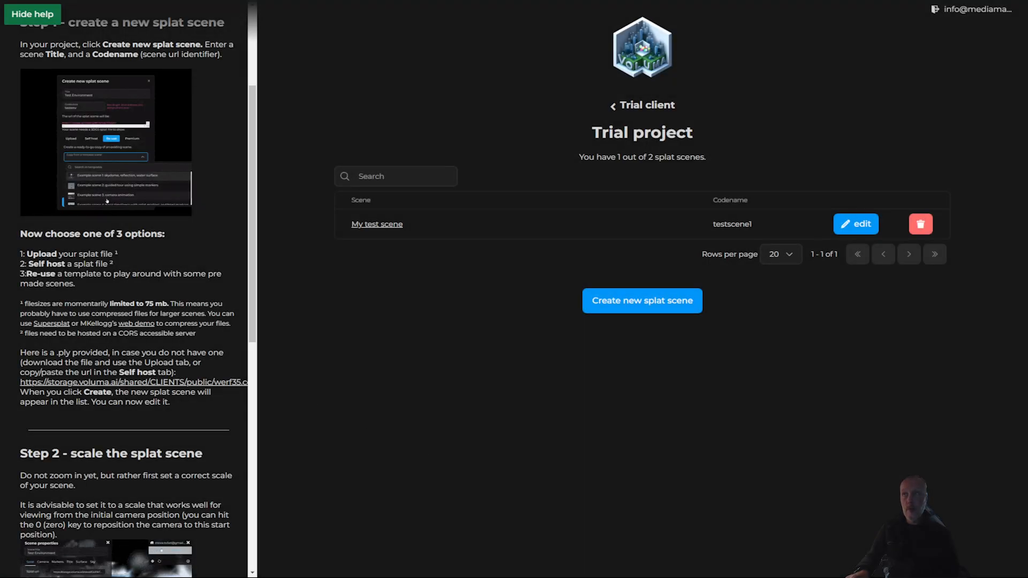
Hide the help and open My test scene from the Trial project in the editor.
{"action": "left_click", "coordinate": [32, 14]}
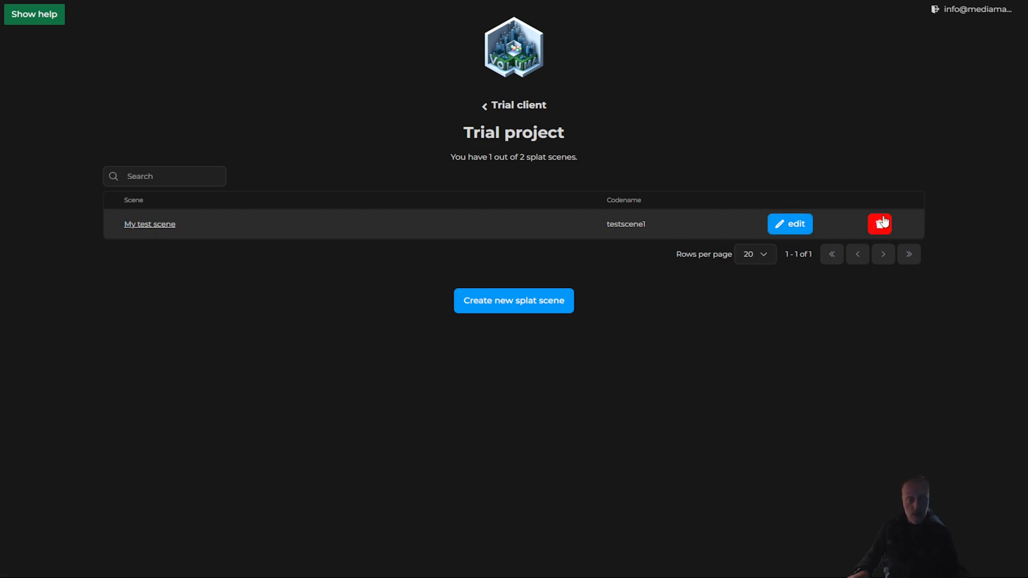
{"action": "left_click", "coordinate": [804, 225]}
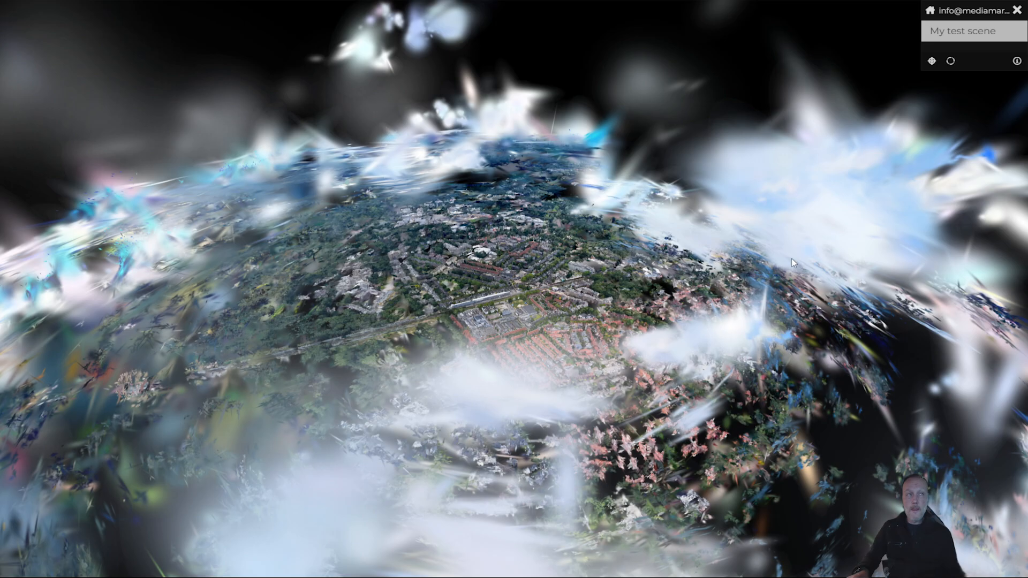
{"action": "left_click_drag", "start_coordinate": [792, 259], "coordinate": [346, 348]}
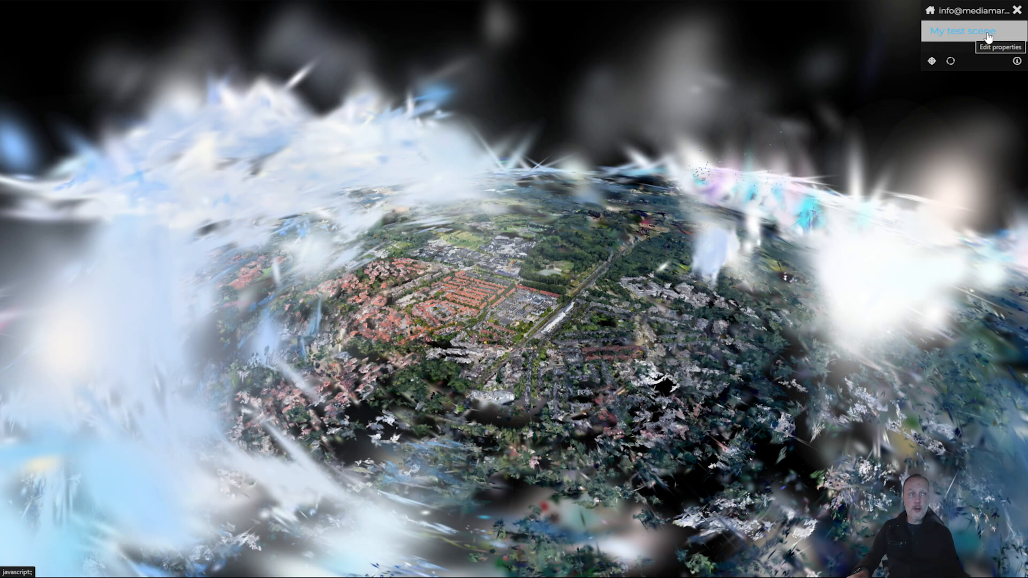
Set the splat's transform scale to 10 on all three axes in the scene properties and save.
{"action": "left_click", "coordinate": [988, 34]}
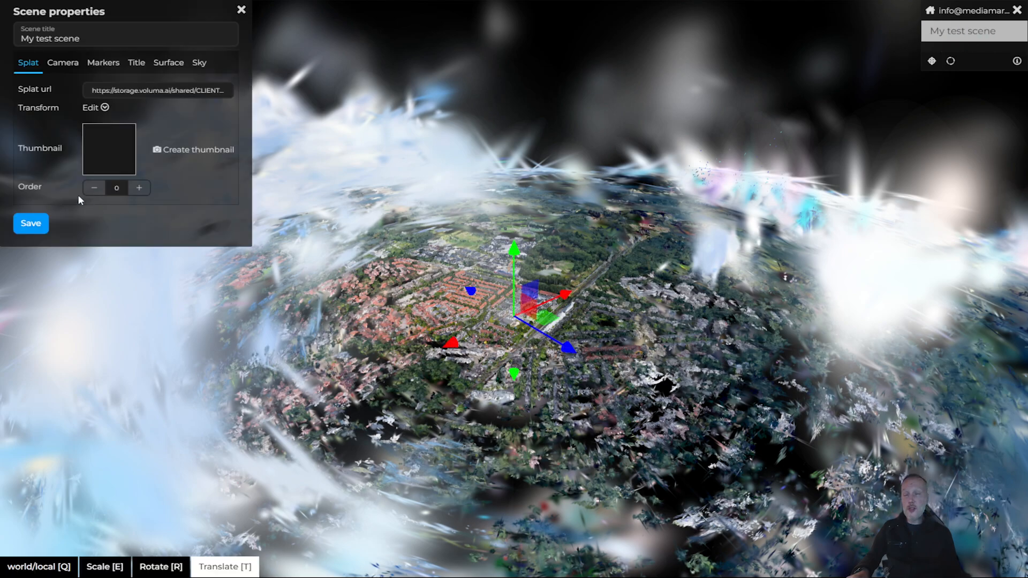
{"action": "left_click", "coordinate": [92, 109]}
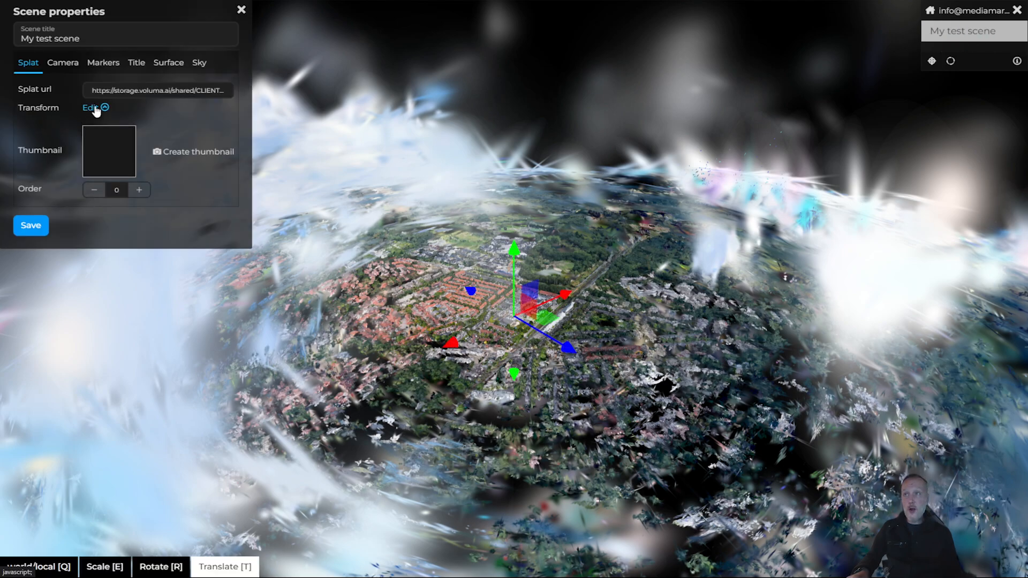
{"action": "left_click", "coordinate": [82, 154]}
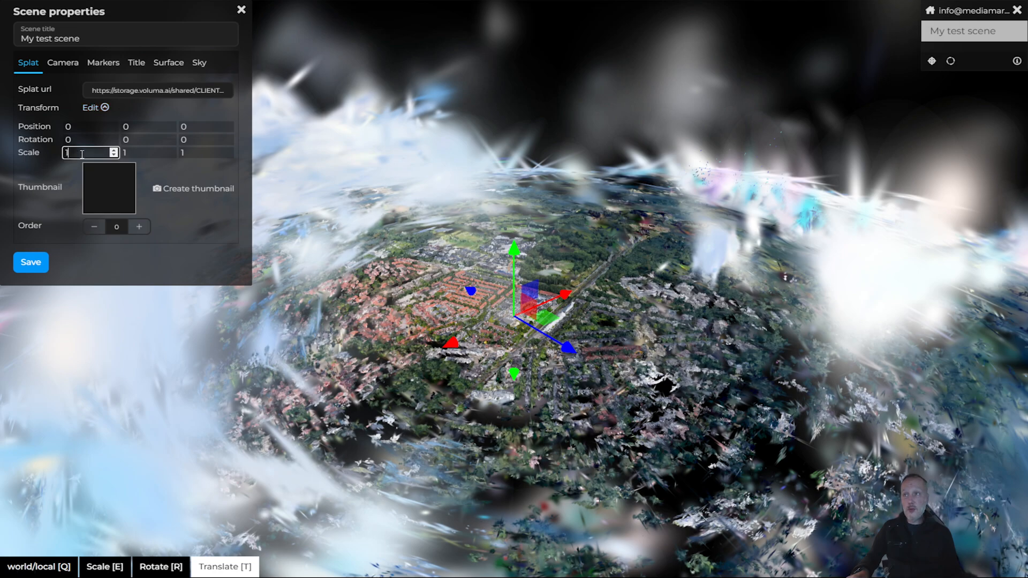
{"action": "type", "text": "0"}
{"action": "key", "text": "Tab"}
{"action": "type", "text": "10"}
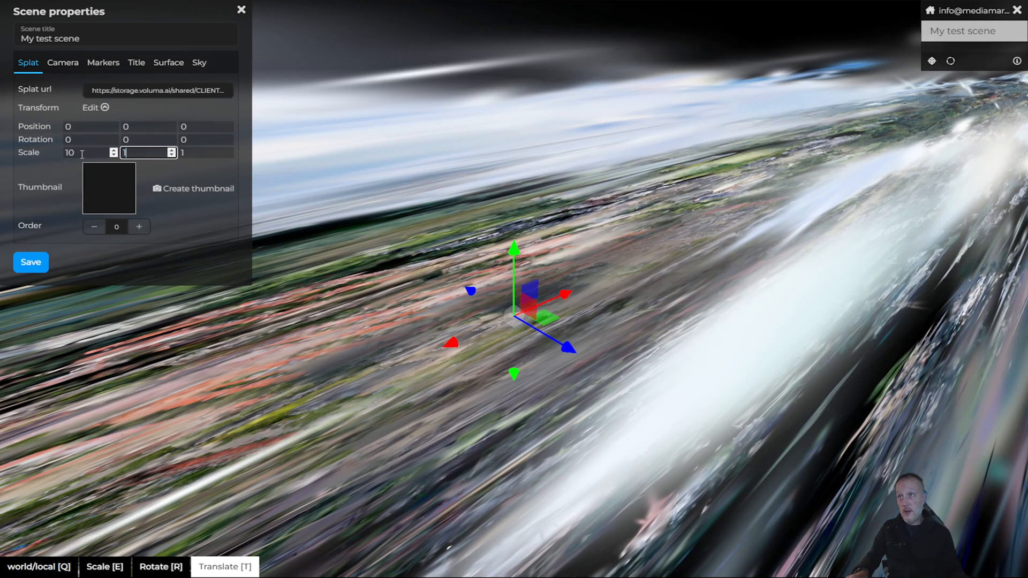
{"action": "key", "text": "Tab"}
{"action": "type", "text": "10"}
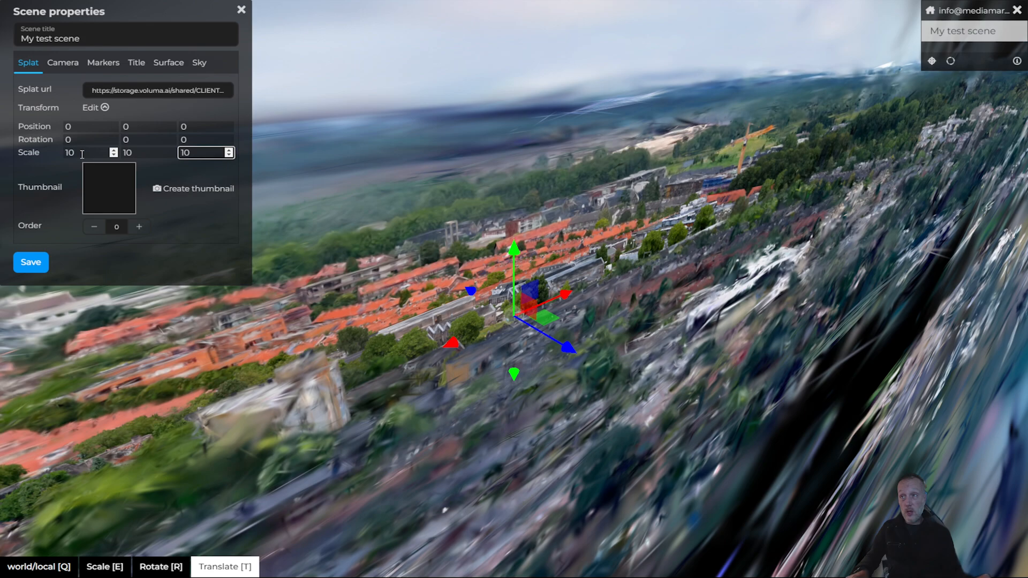
{"action": "left_click", "coordinate": [31, 262]}
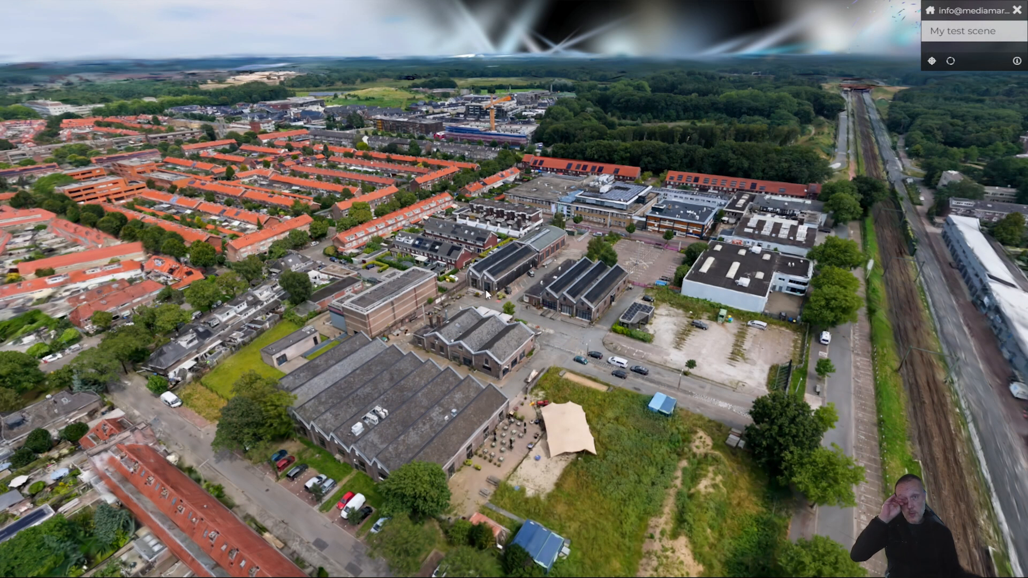
Reopen the scene properties of My test scene and switch the splat's transform gizmo to Rotate.
{"action": "left_click_drag", "start_coordinate": [828, 307], "coordinate": [92, 308]}
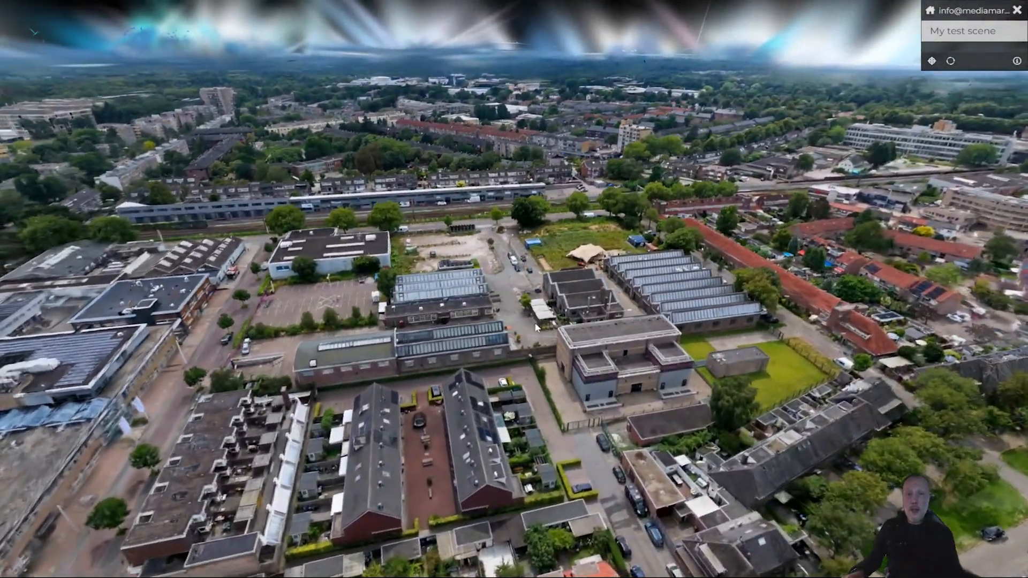
{"action": "left_click_drag", "start_coordinate": [465, 321], "coordinate": [75, 303]}
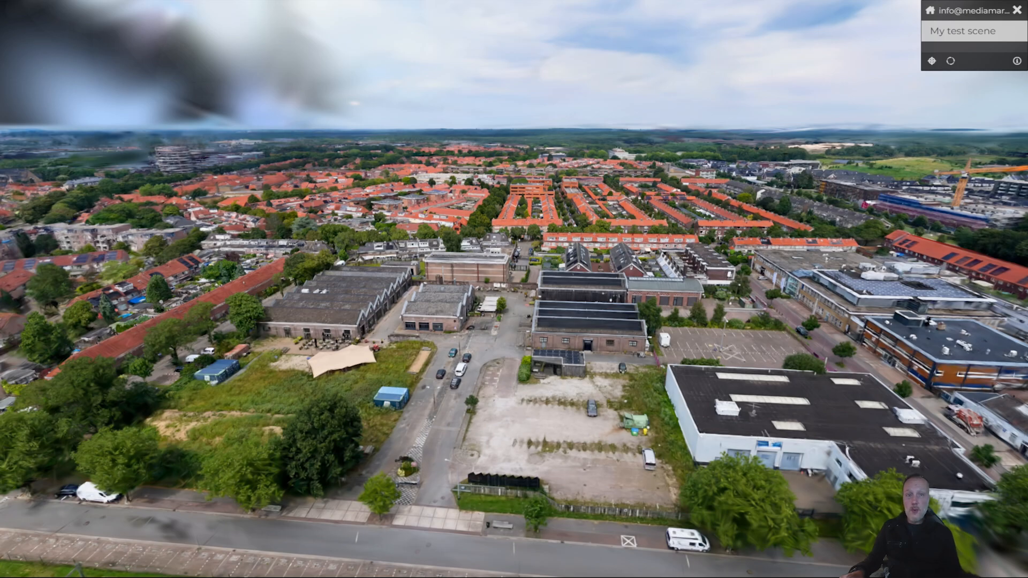
{"action": "left_click_drag", "start_coordinate": [506, 302], "coordinate": [462, 316]}
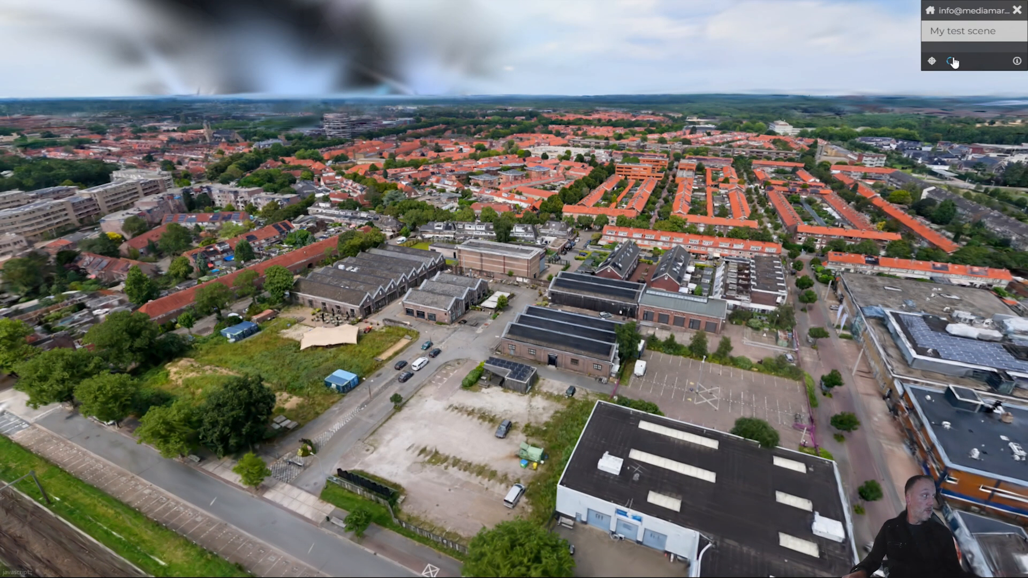
{"action": "left_click", "coordinate": [959, 32]}
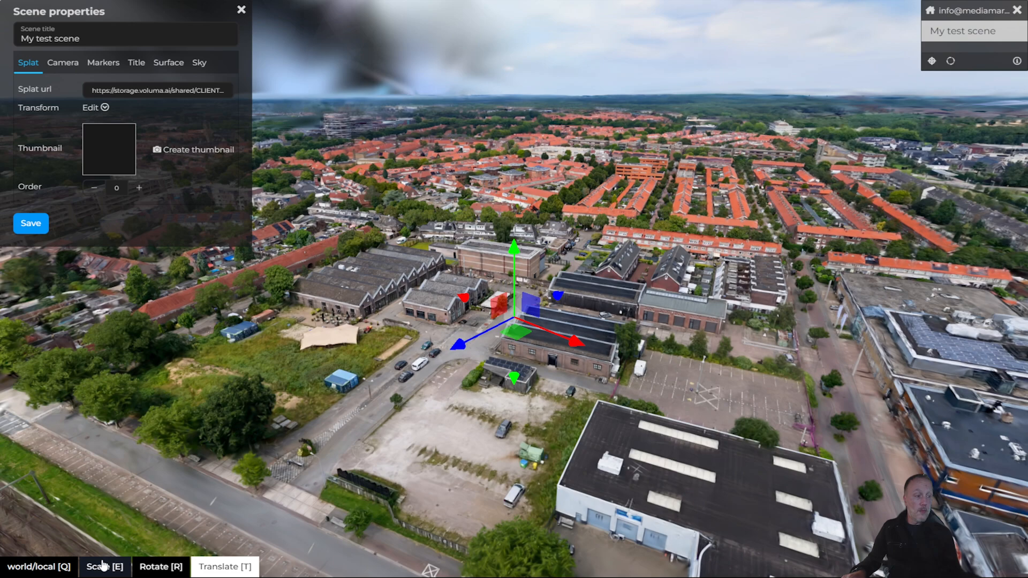
{"action": "left_click", "coordinate": [160, 567]}
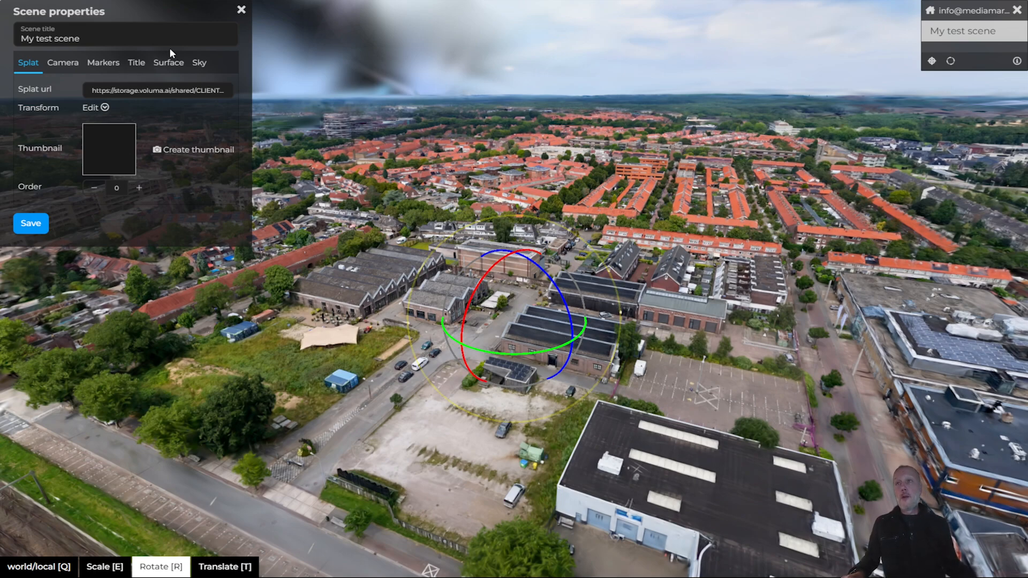
Enable the sky shader in the scene's sky settings to fill the dark gaps above the city.
{"action": "left_click", "coordinate": [199, 63]}
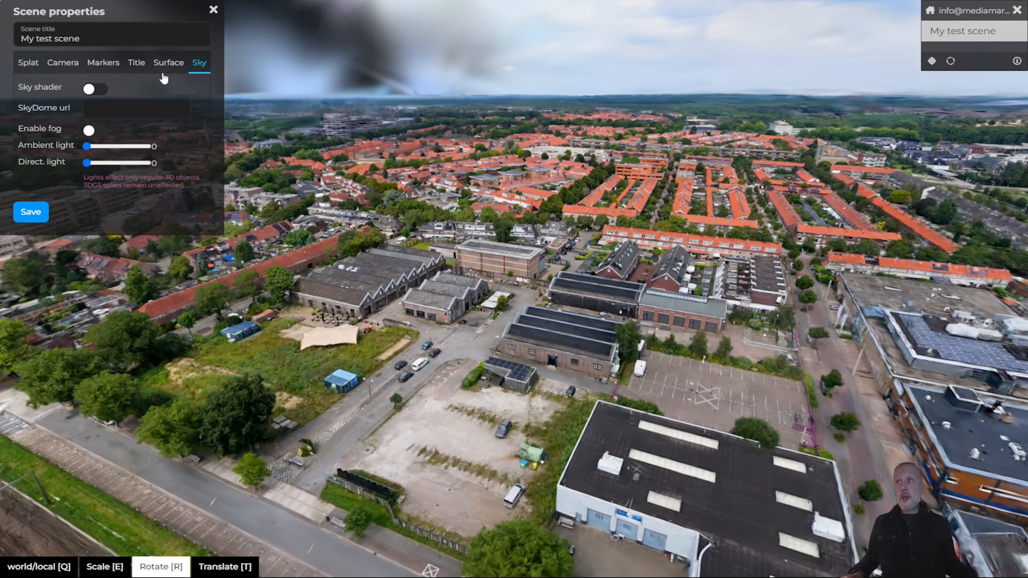
{"action": "left_click_drag", "start_coordinate": [497, 150], "coordinate": [564, 94]}
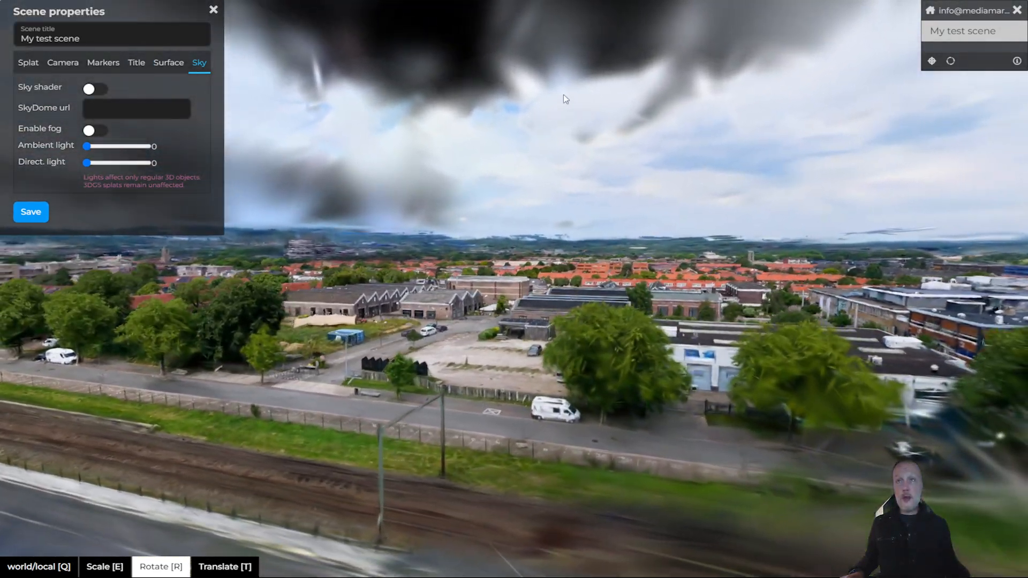
{"action": "left_click_drag", "start_coordinate": [470, 104], "coordinate": [472, 198]}
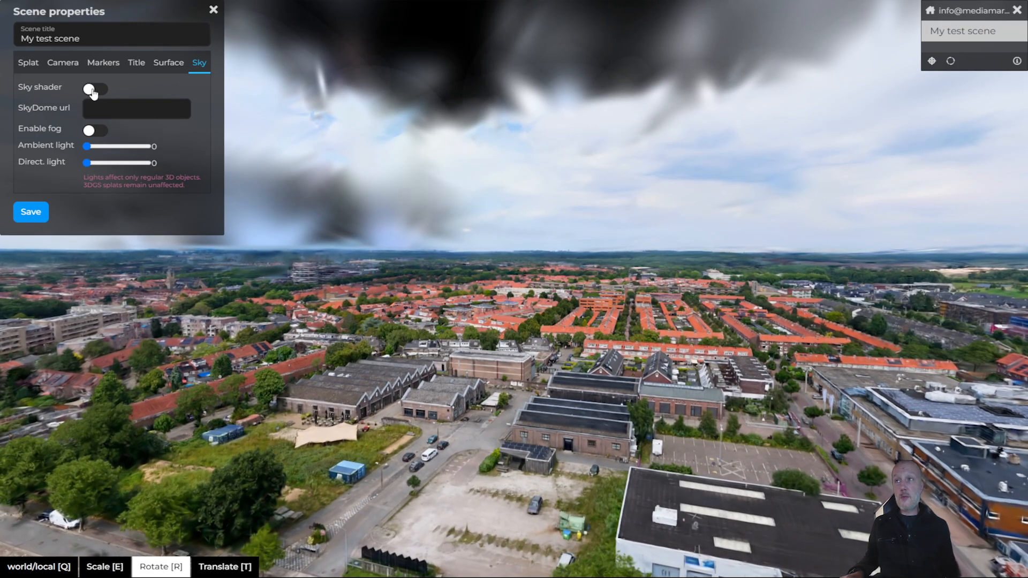
{"action": "left_click", "coordinate": [93, 91]}
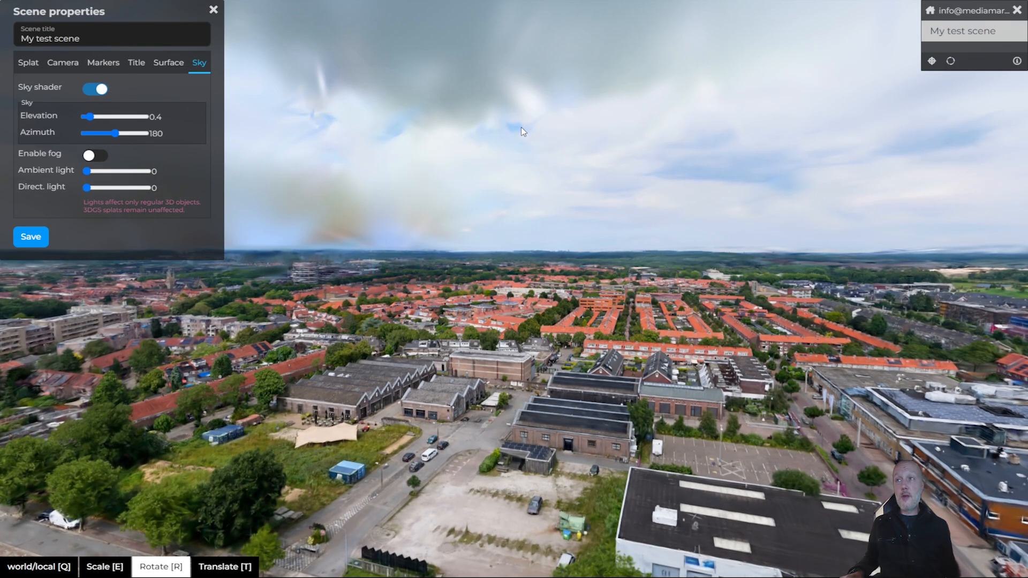
Examine how the shader sky meets the splat's horizon from several angles and distances around the city.
{"action": "left_click_drag", "start_coordinate": [542, 127], "coordinate": [455, 330]}
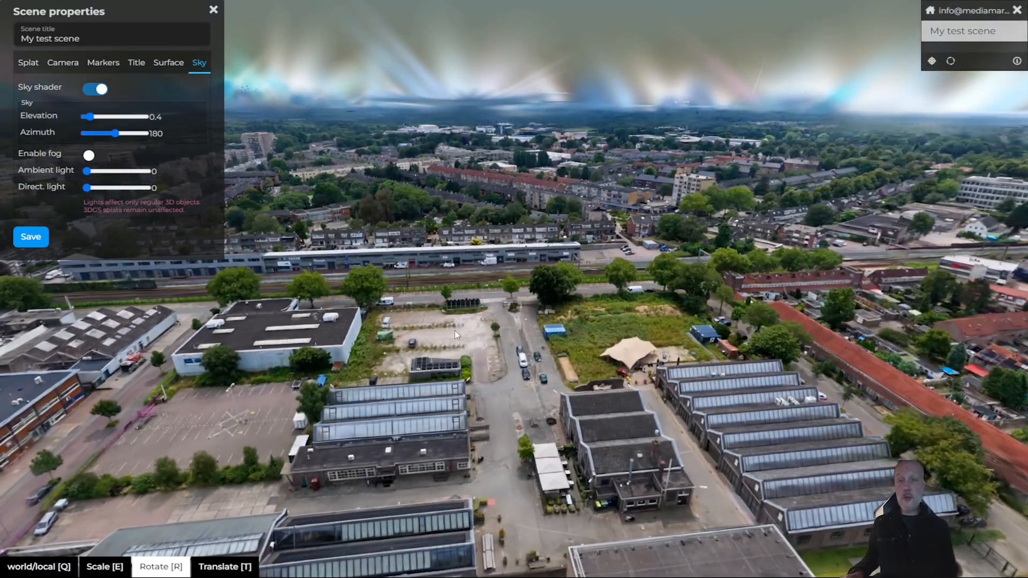
{"action": "right_click_drag", "start_coordinate": [455, 331], "coordinate": [451, 276]}
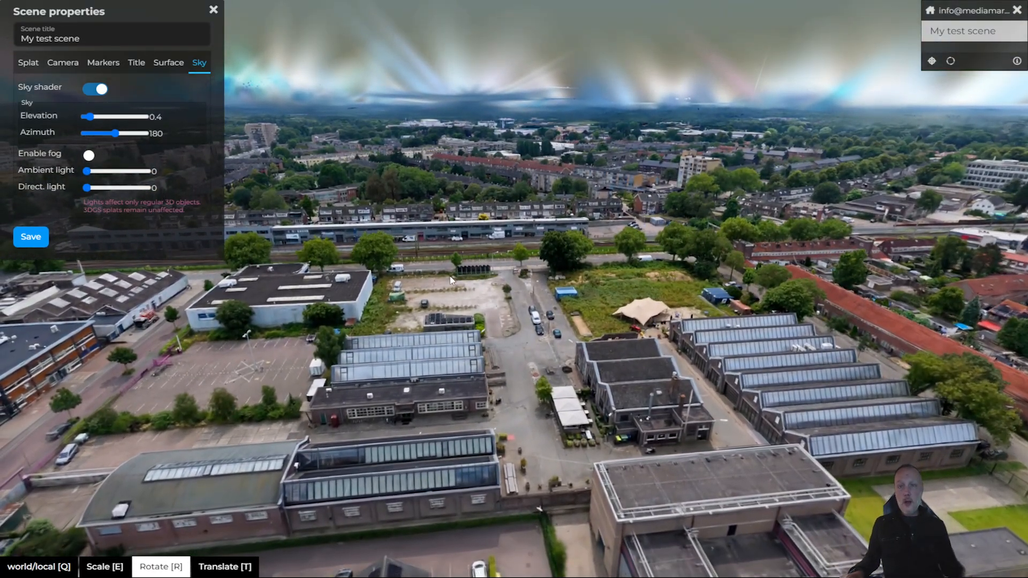
{"action": "left_click", "coordinate": [453, 254]}
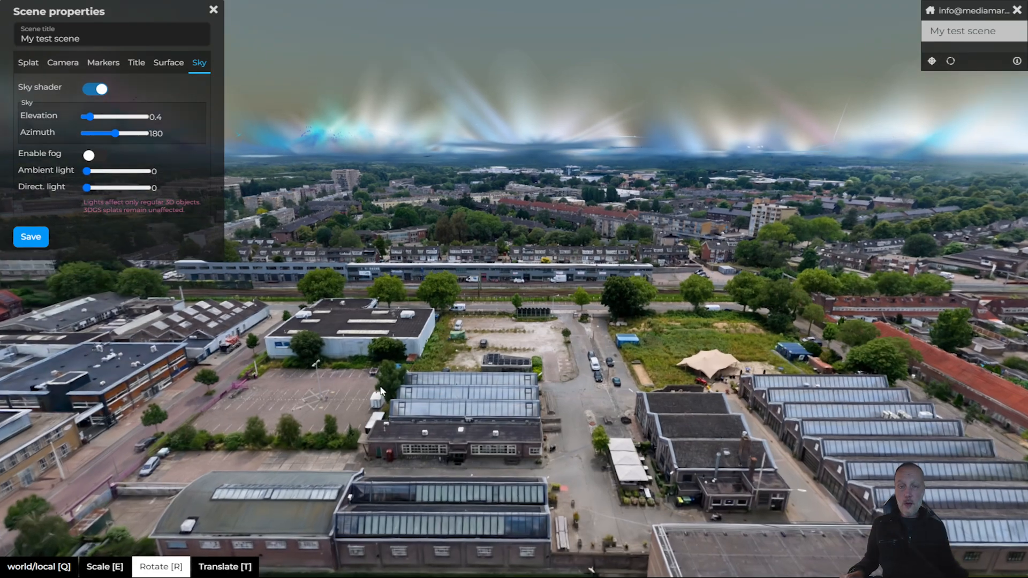
{"action": "scroll", "coordinate": [400, 383], "scroll_direction": "up", "scroll_amount": 7}
{"action": "scroll", "coordinate": [402, 388], "scroll_direction": "up", "scroll_amount": 4}
{"action": "left_click_drag", "start_coordinate": [402, 388], "coordinate": [444, 431]}
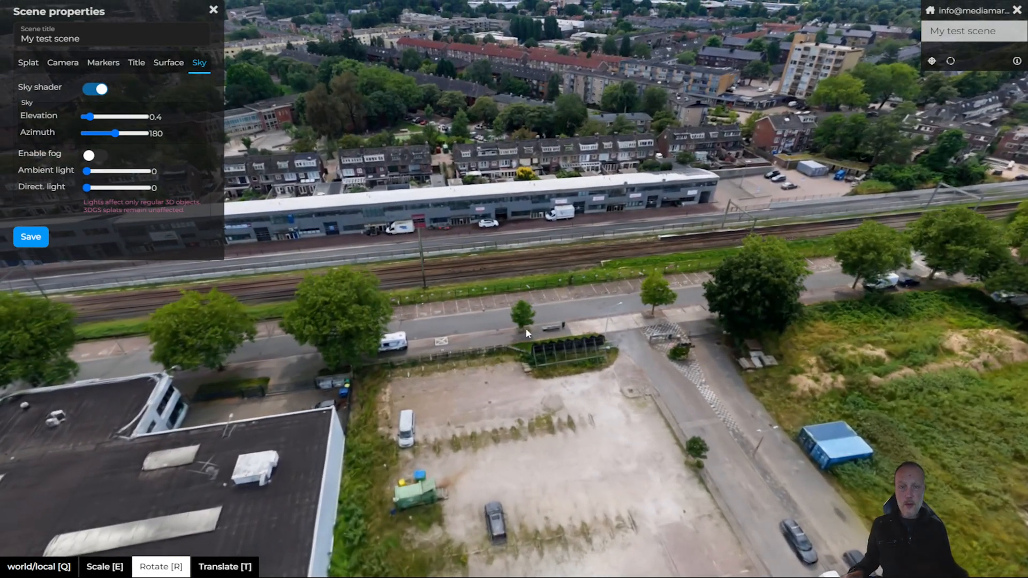
{"action": "left_click_drag", "start_coordinate": [527, 328], "coordinate": [519, 267]}
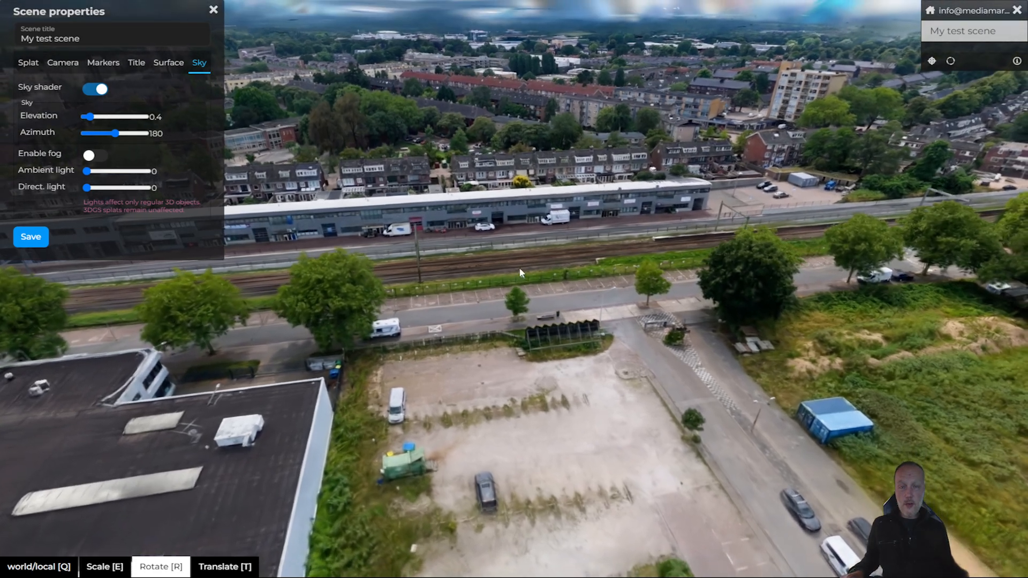
{"action": "left_click_drag", "start_coordinate": [525, 319], "coordinate": [515, 254]}
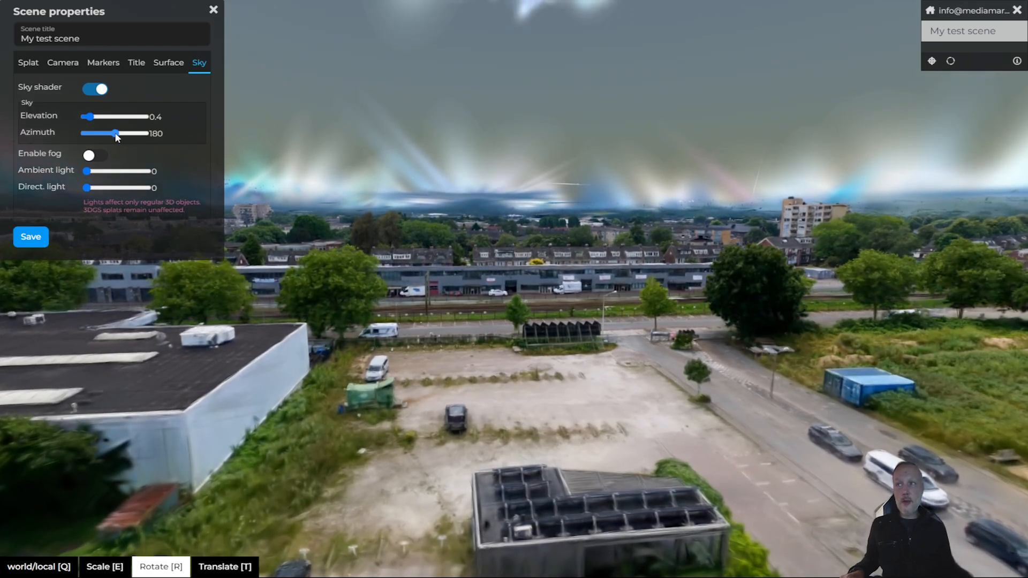
Try a sky azimuth of 3 and an elevation of 11.6, and reset both by switching the sky shader off and on.
{"action": "mouse_move", "coordinate": [115, 133]}
{"action": "left_mouse_down"}
{"action": "mouse_move", "coordinate": [147, 139]}
{"action": "mouse_move", "coordinate": [85, 133]}
{"action": "mouse_move", "coordinate": [91, 118]}
{"action": "mouse_move", "coordinate": [108, 125]}
{"action": "left_mouse_up"}
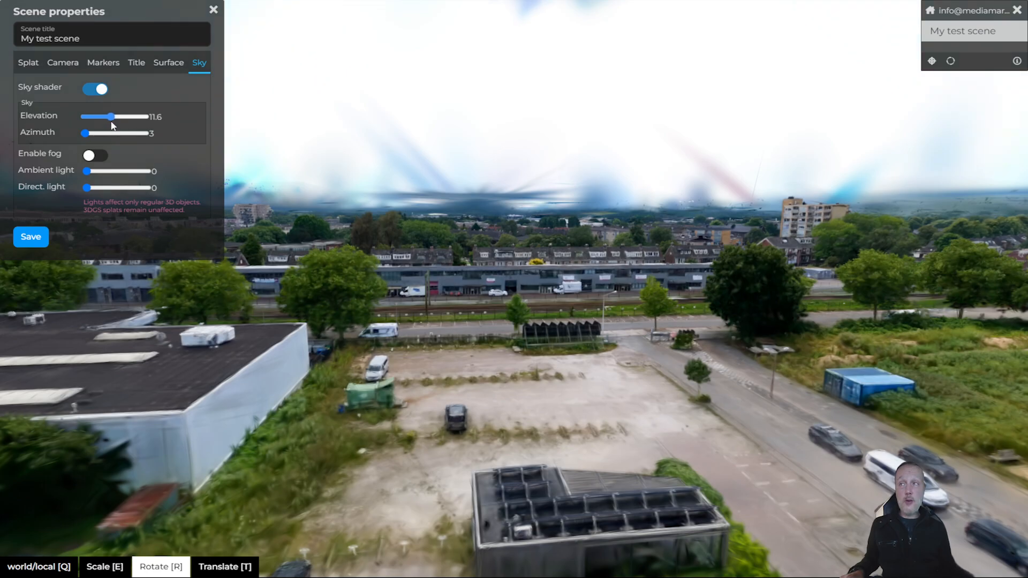
{"action": "left_click_drag", "start_coordinate": [493, 239], "coordinate": [963, 230]}
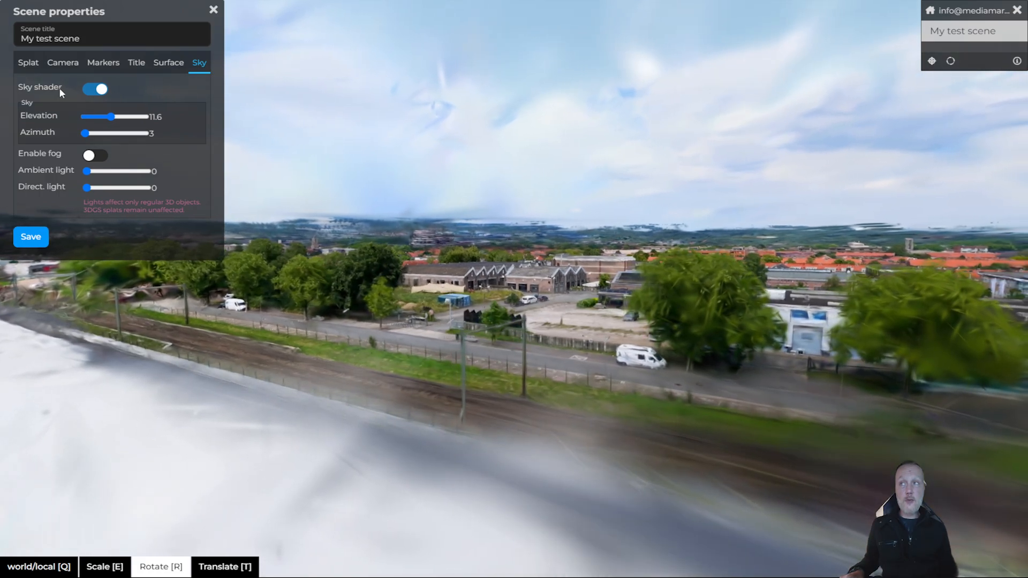
{"action": "left_click", "coordinate": [94, 90]}
{"action": "left_click", "coordinate": [96, 90]}
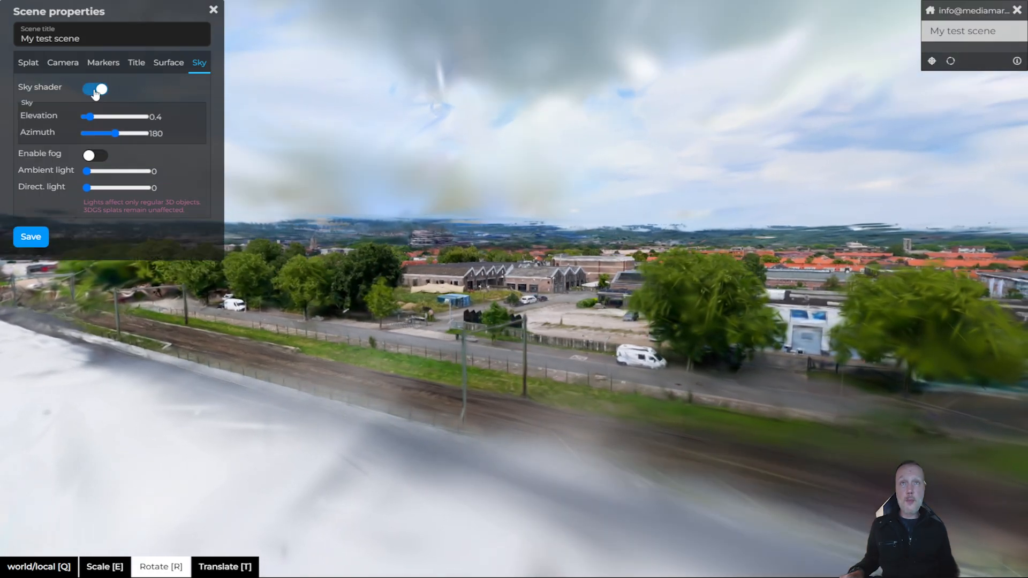
Save the scene properties with the default sky shader values and reload the scene.
{"action": "left_click_drag", "start_coordinate": [678, 188], "coordinate": [391, 287]}
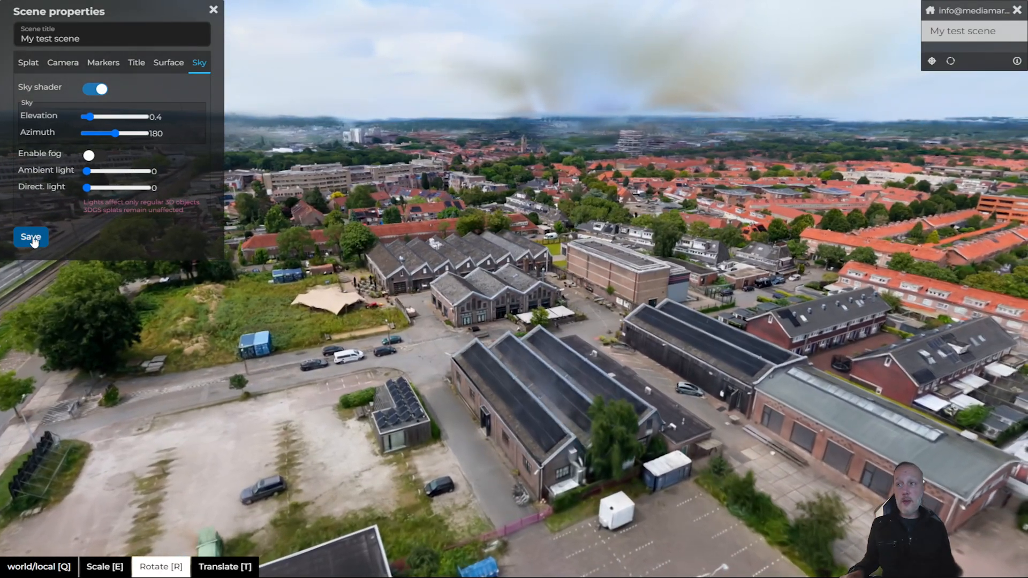
{"action": "left_click", "coordinate": [33, 237]}
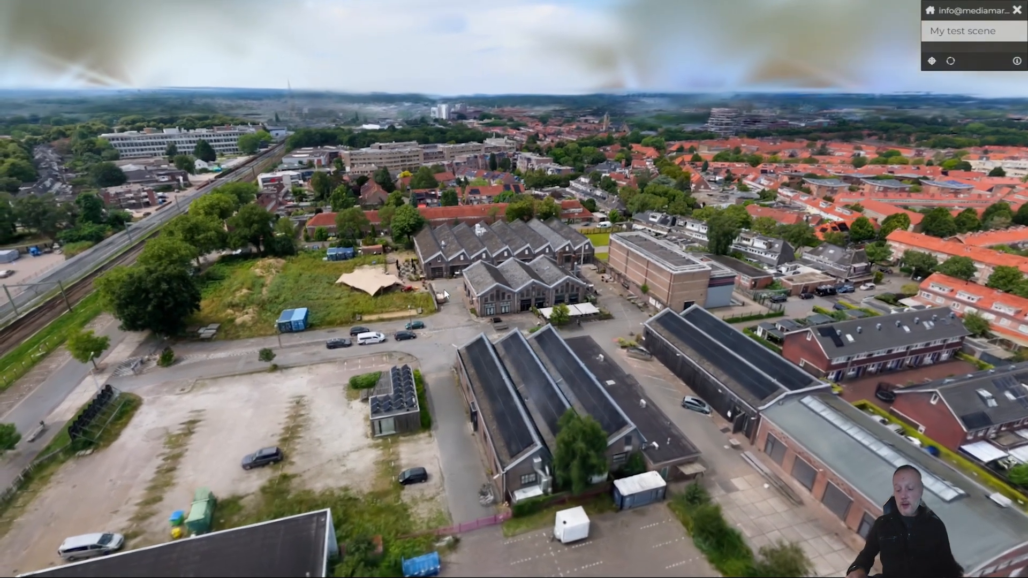
{"action": "key", "text": "F5"}
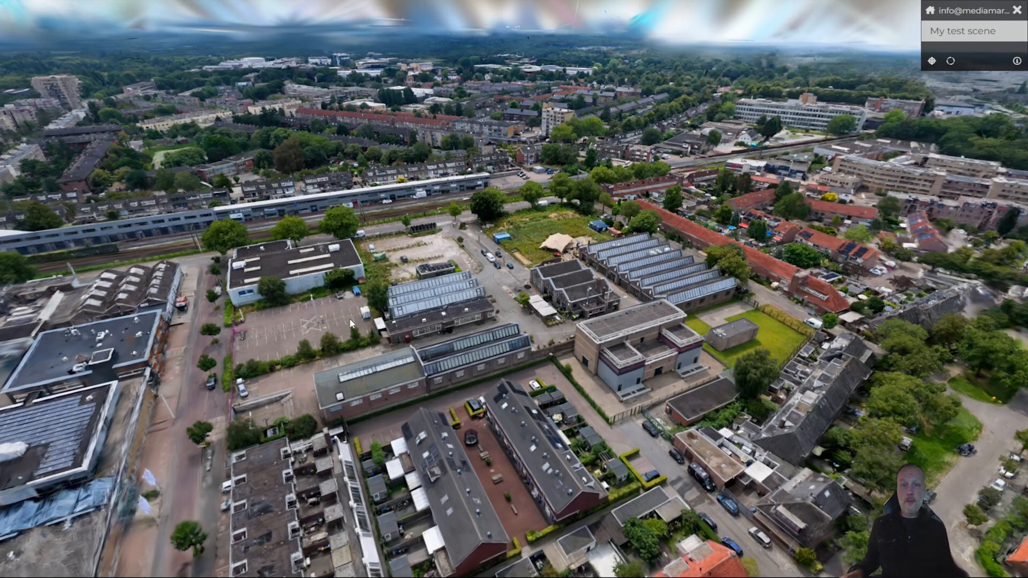
Save a close aerial view over the courtyard between the workshop buildings as the scene's camera orientation, and reload the scene to check it.
{"action": "left_click_drag", "start_coordinate": [297, 323], "coordinate": [718, 293]}
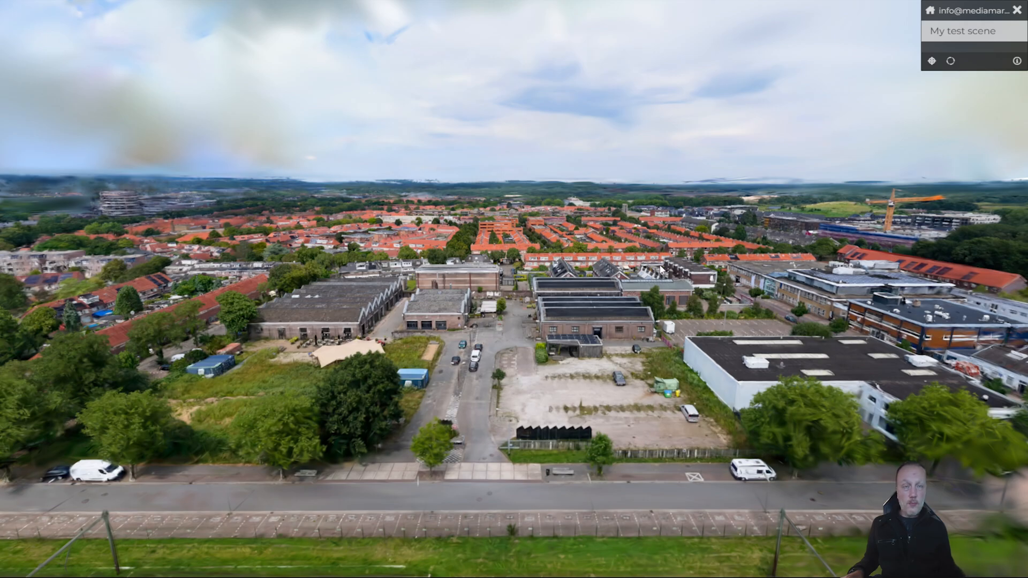
{"action": "left_click_drag", "start_coordinate": [662, 271], "coordinate": [497, 308]}
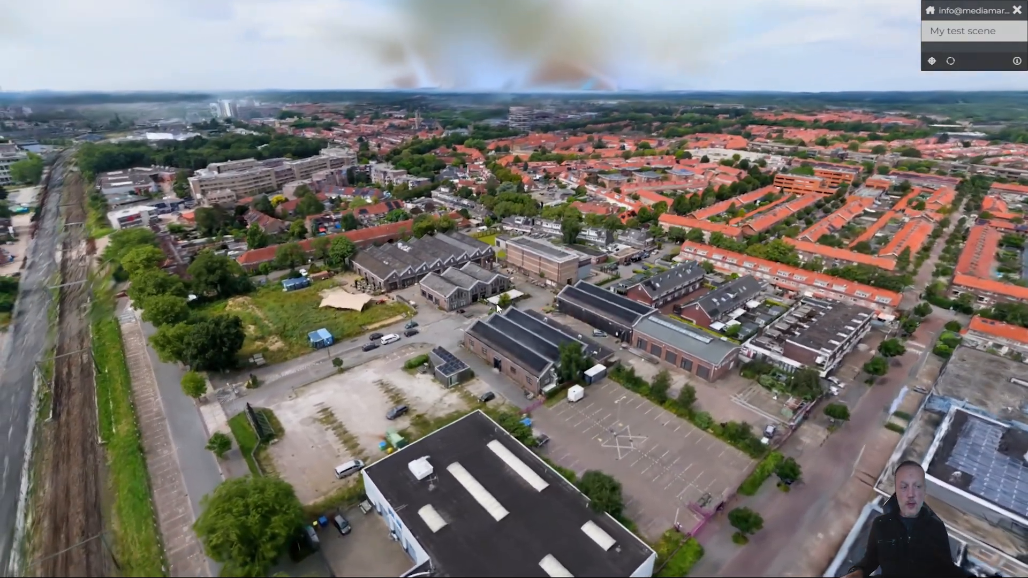
{"action": "scroll", "coordinate": [543, 335], "scroll_direction": "up", "scroll_amount": 5}
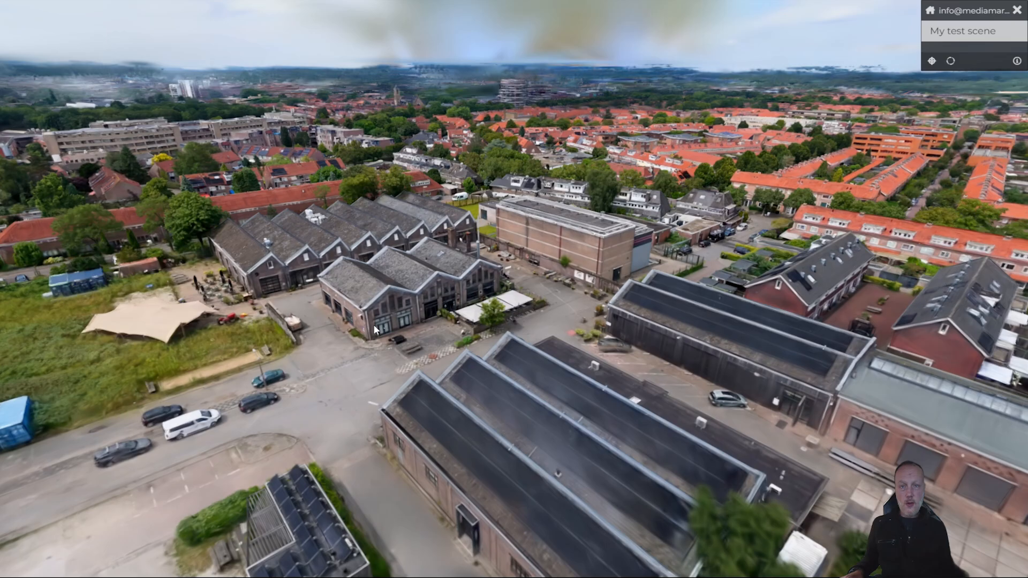
{"action": "left_click_drag", "start_coordinate": [374, 330], "coordinate": [635, 405]}
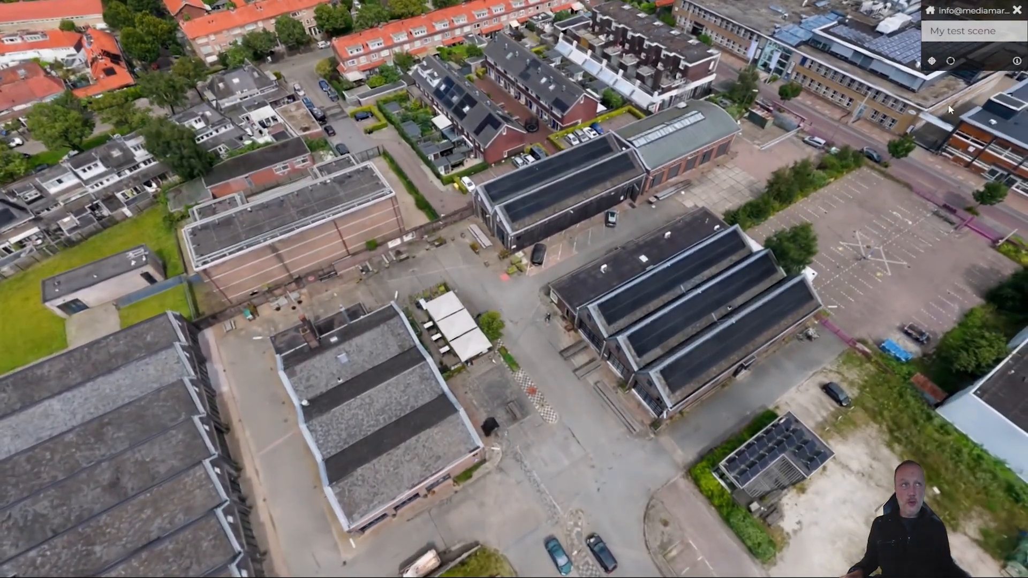
{"action": "left_click", "coordinate": [958, 32]}
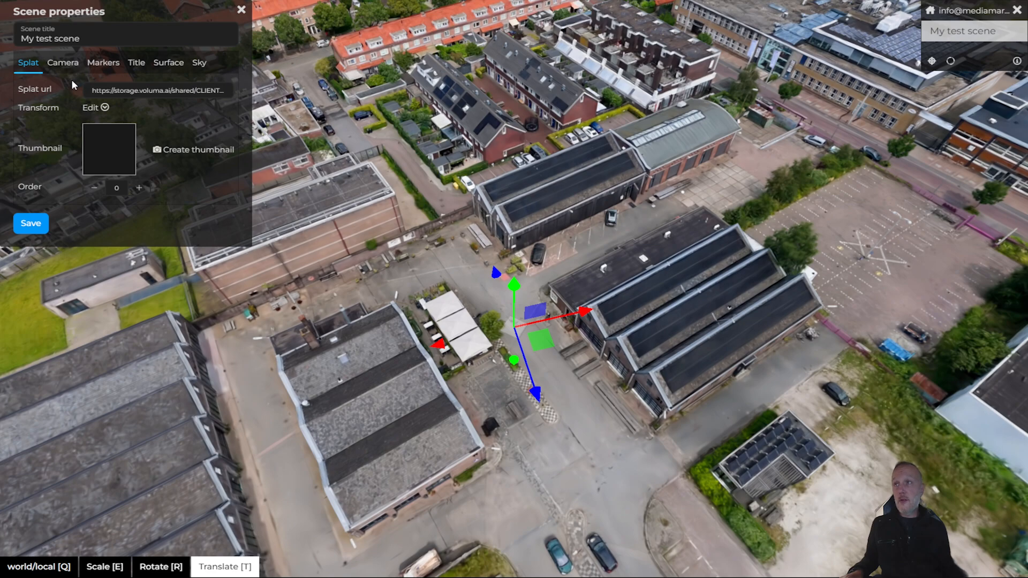
{"action": "left_click", "coordinate": [60, 61]}
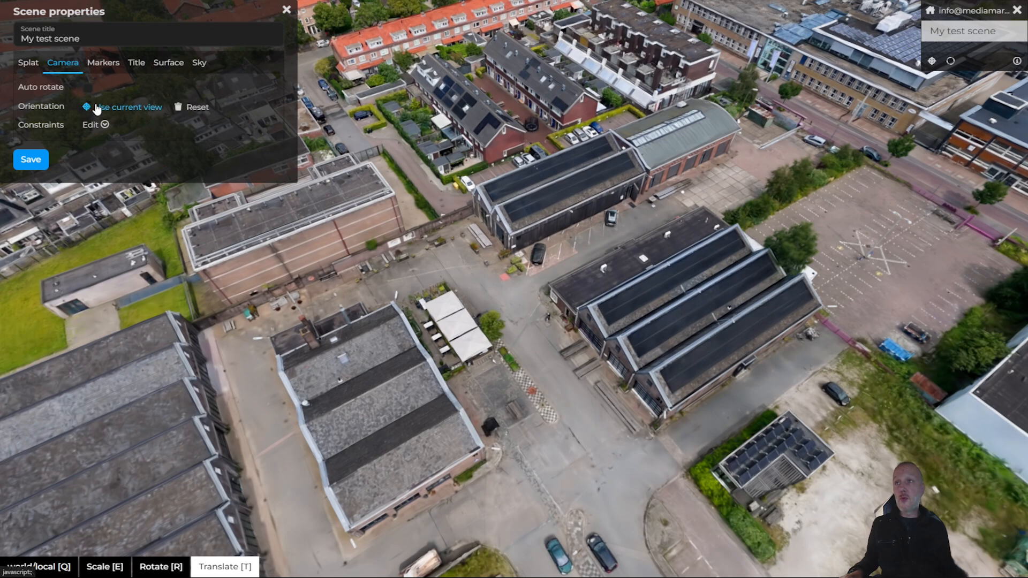
{"action": "left_click", "coordinate": [31, 159]}
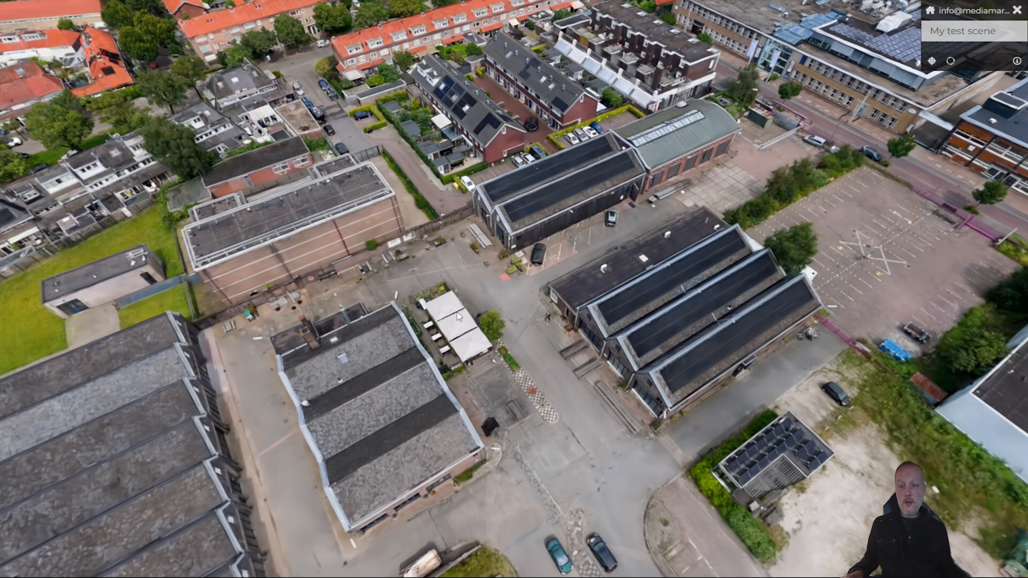
{"action": "left_click_drag", "start_coordinate": [712, 336], "coordinate": [248, 206]}
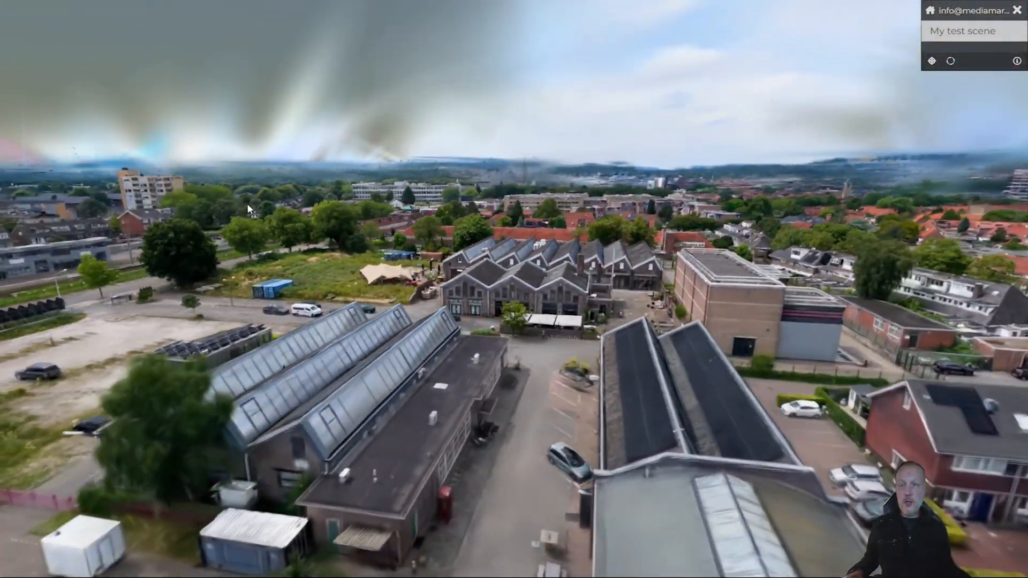
{"action": "key", "text": "F5"}
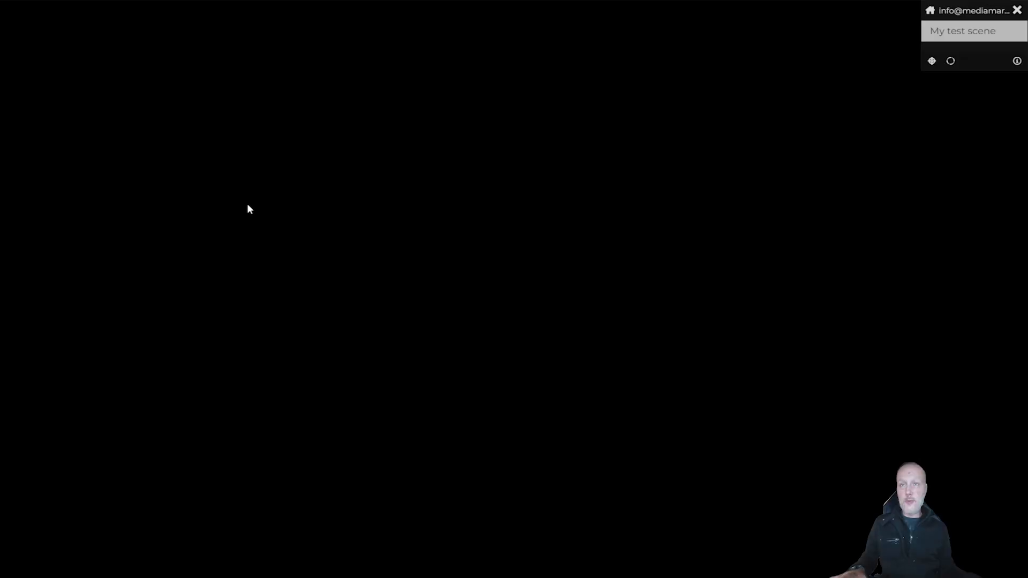